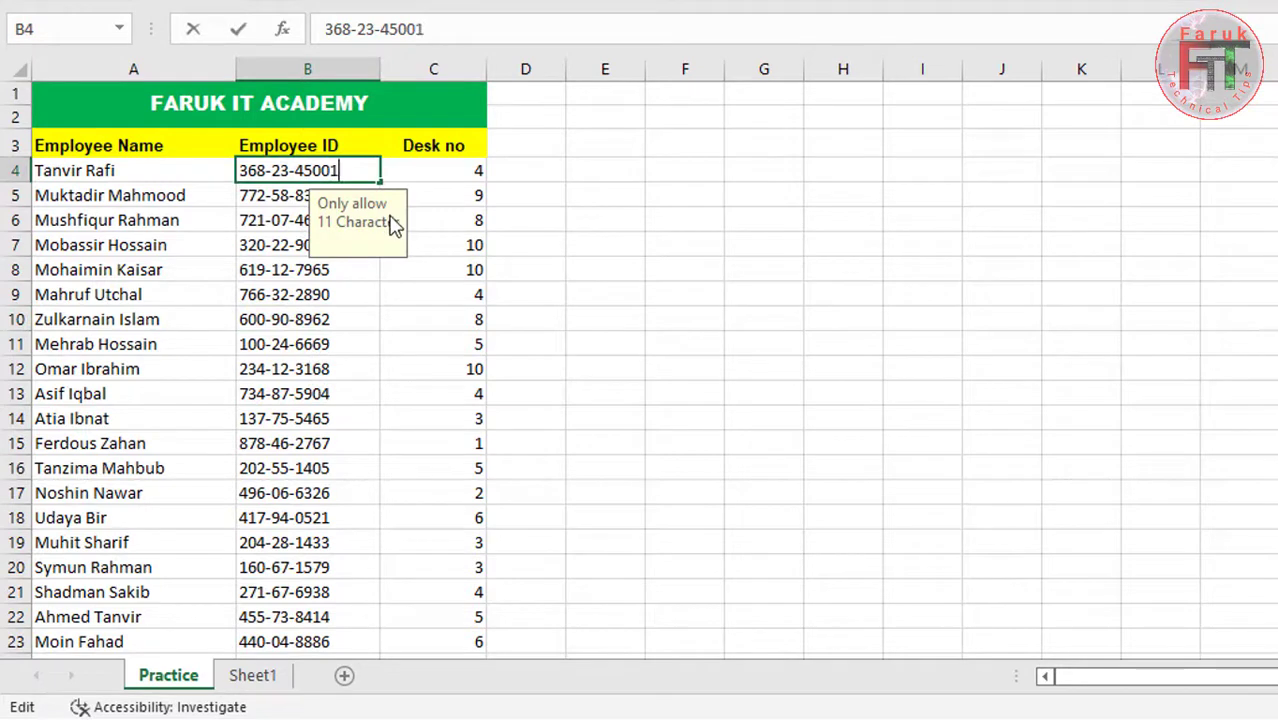
Try to enter an employee ID longer than 11 characters in cell B4 and cancel the entry.
key(Return)
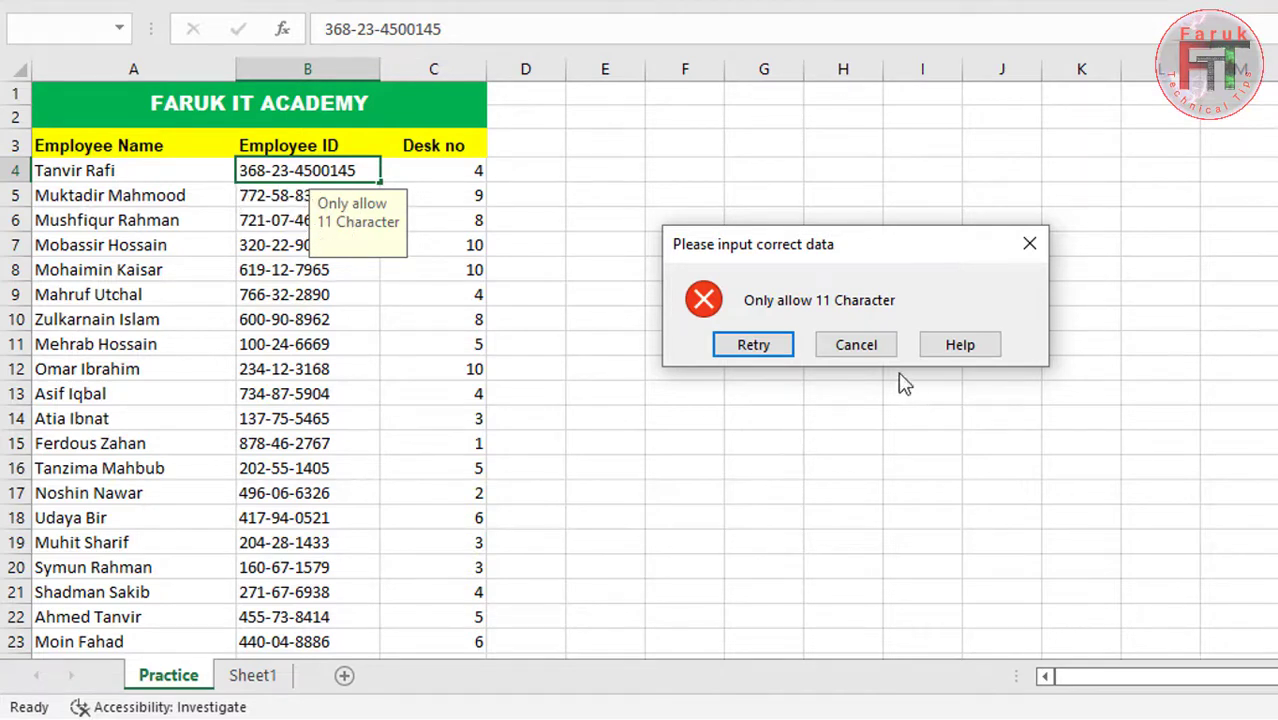
click(858, 347)
Try to enter 15 as the desk number in cell C5 and cancel the entry.
click(431, 184)
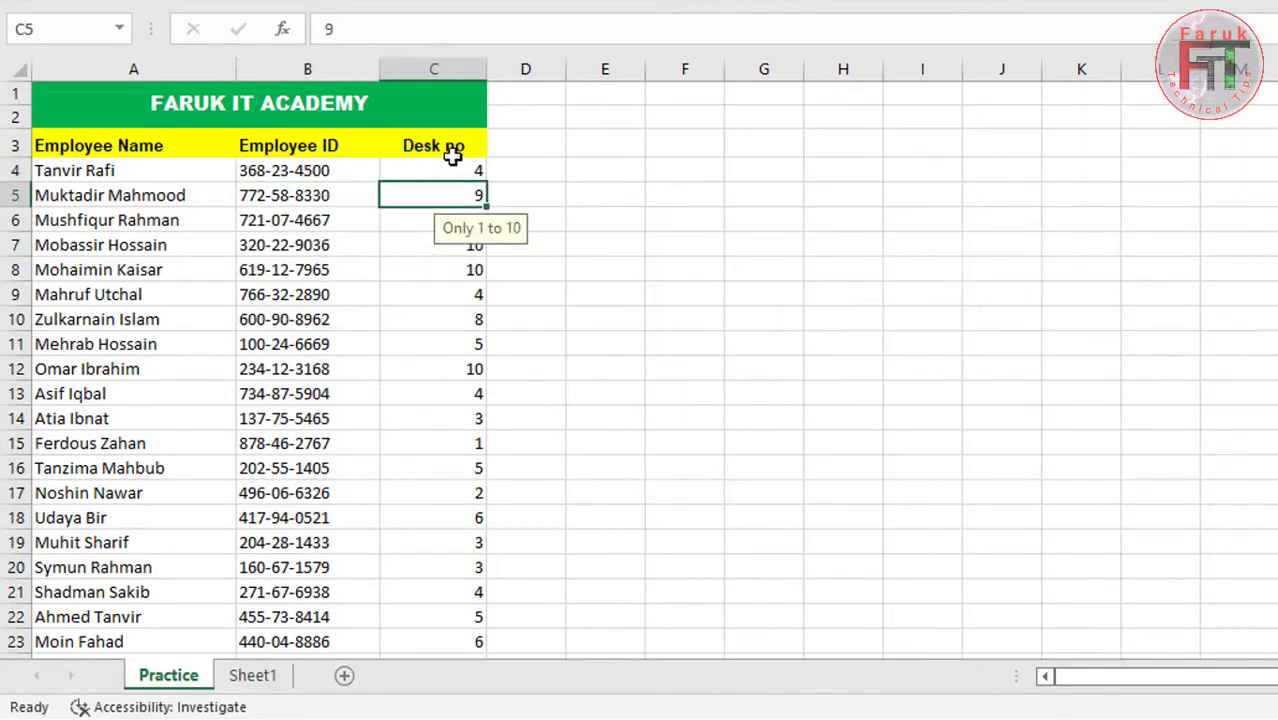
click(90, 177)
click(408, 173)
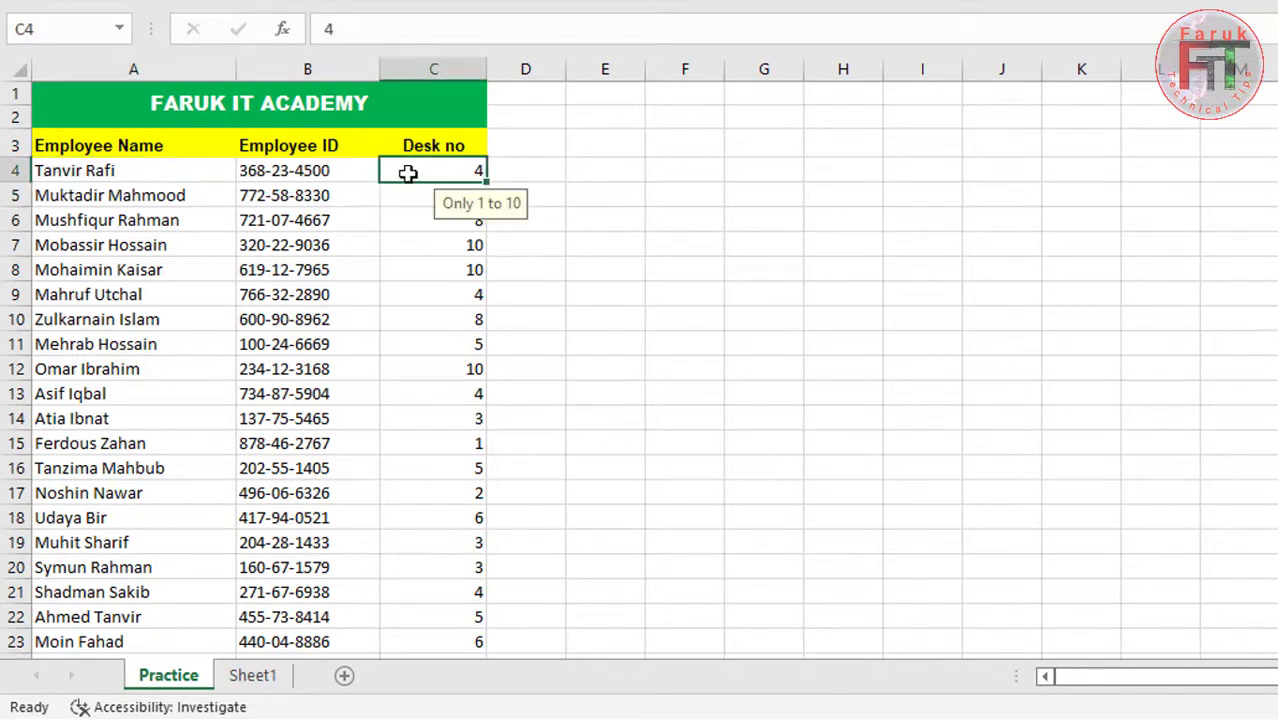
click(448, 293)
click(448, 196)
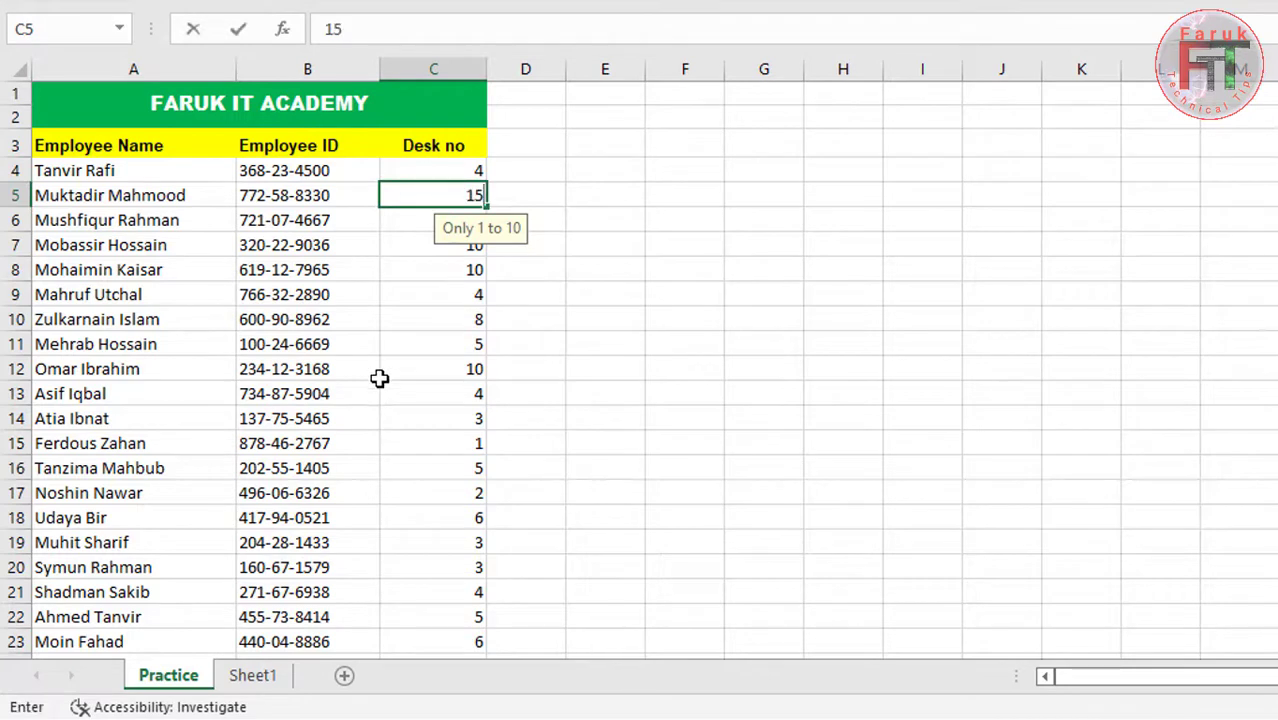
key(Return)
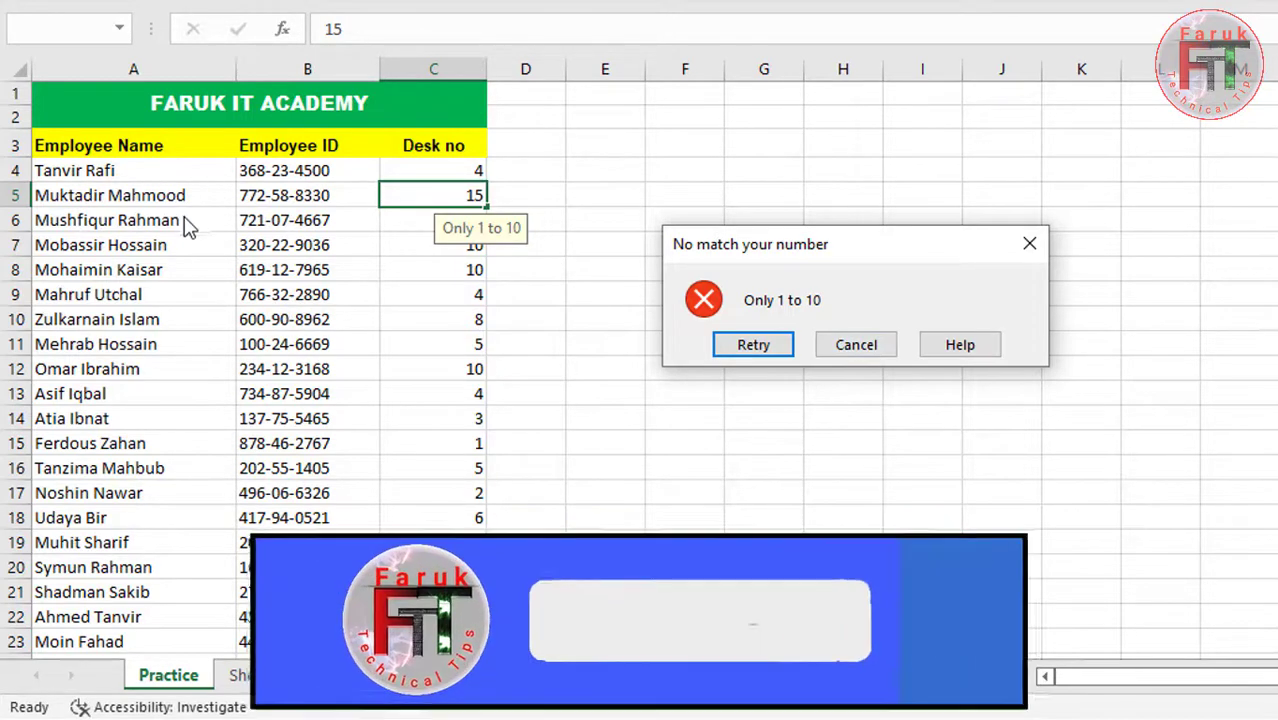
click(843, 346)
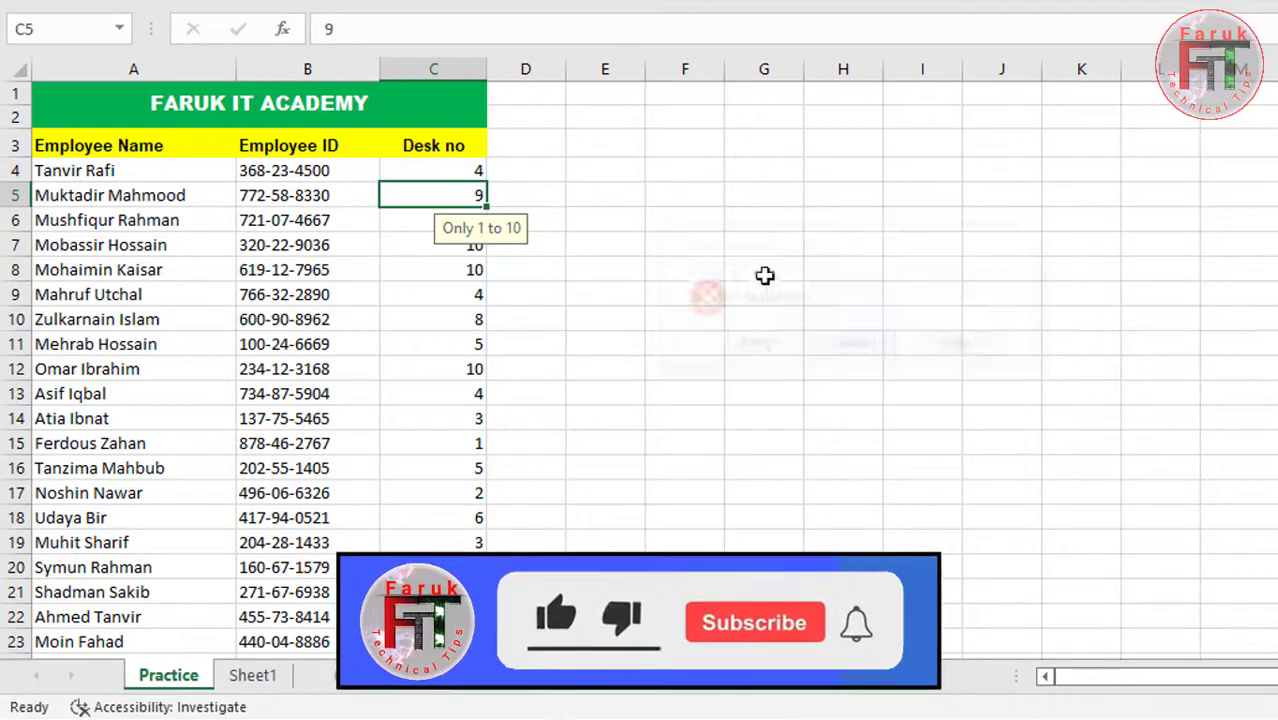
Select the whole employee table A1:C93 and open Data Validation for it, agreeing to erase the current settings.
click(262, 171)
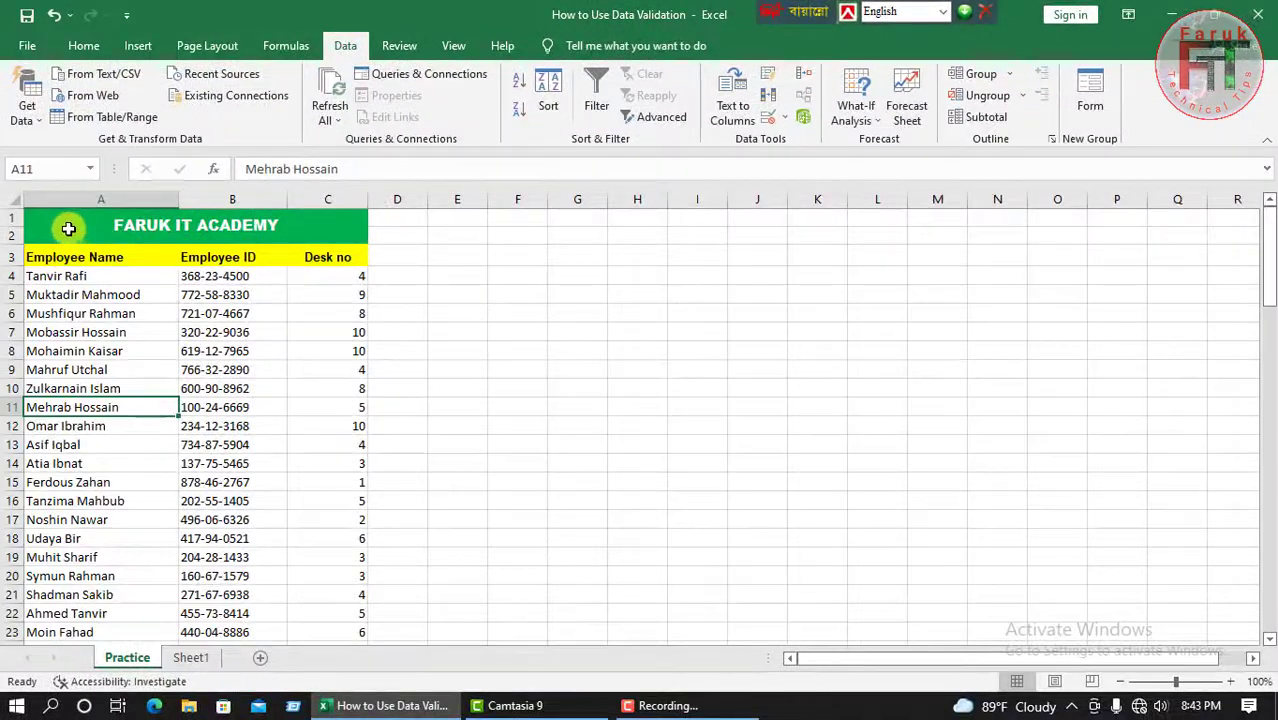
click(66, 227)
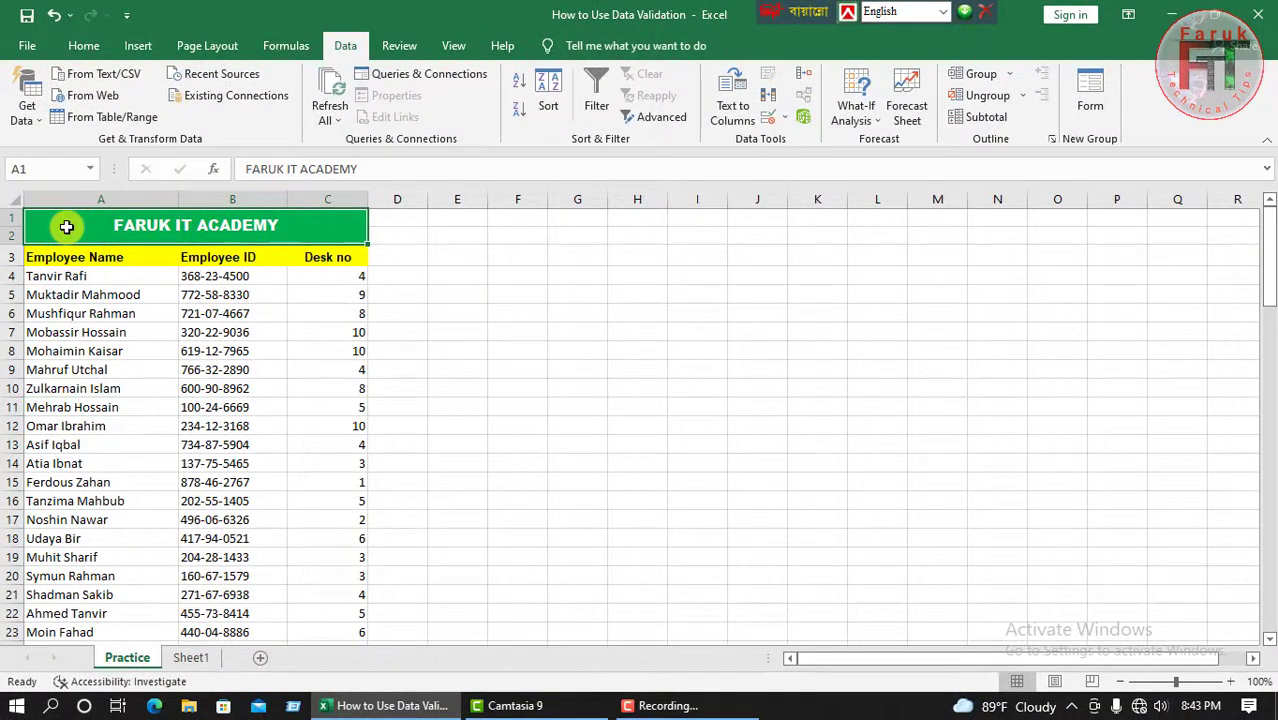
key(shift+Down)
key(ctrl+shift+Down)
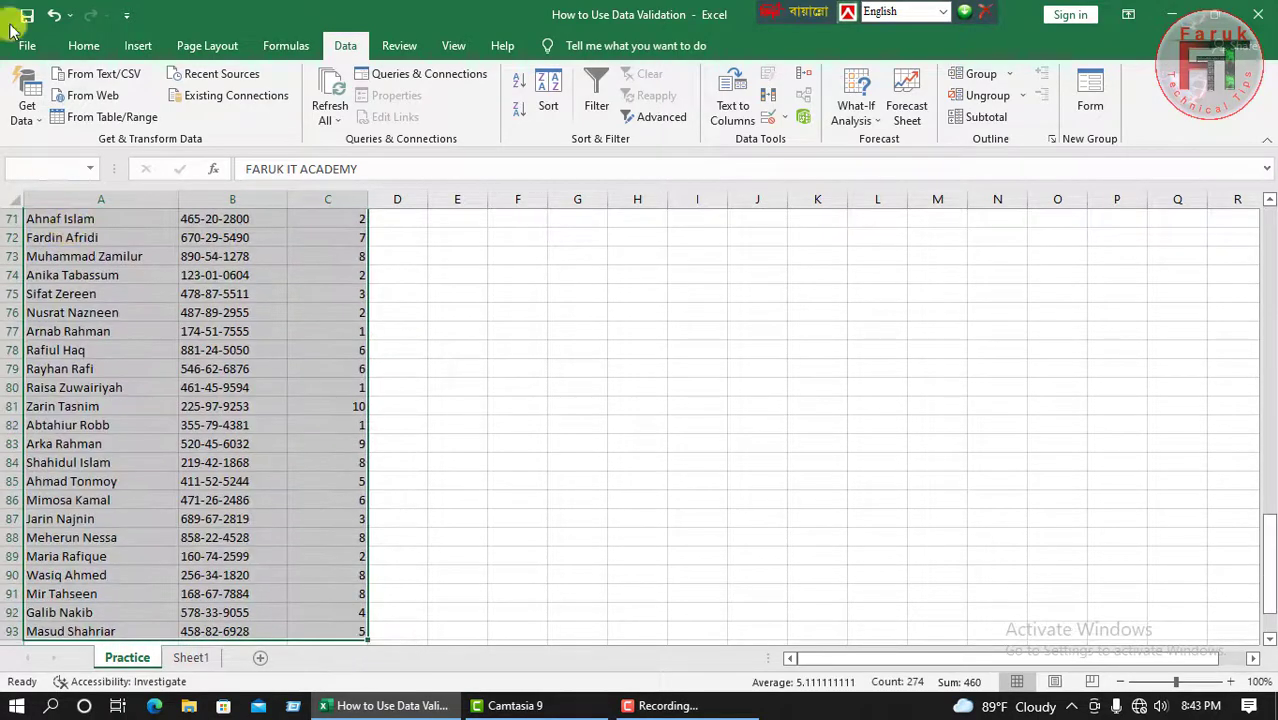
scroll(264, 370, up, 19)
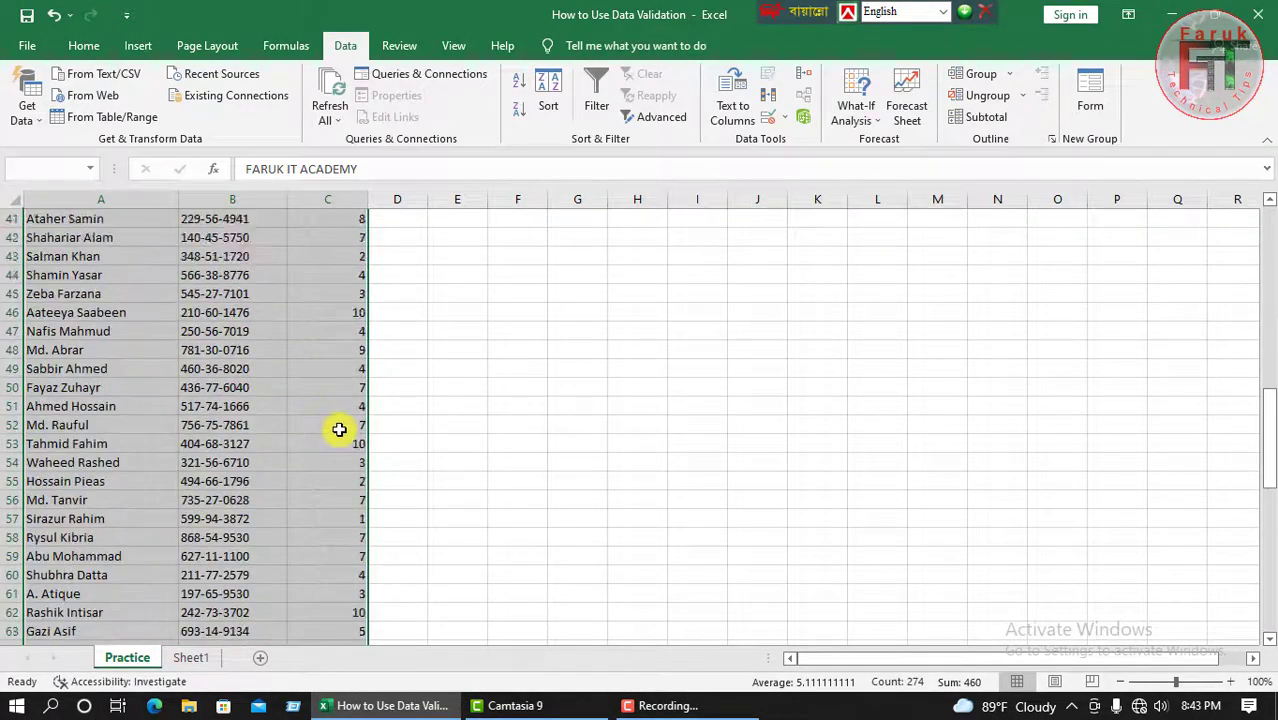
scroll(339, 427, up, 5)
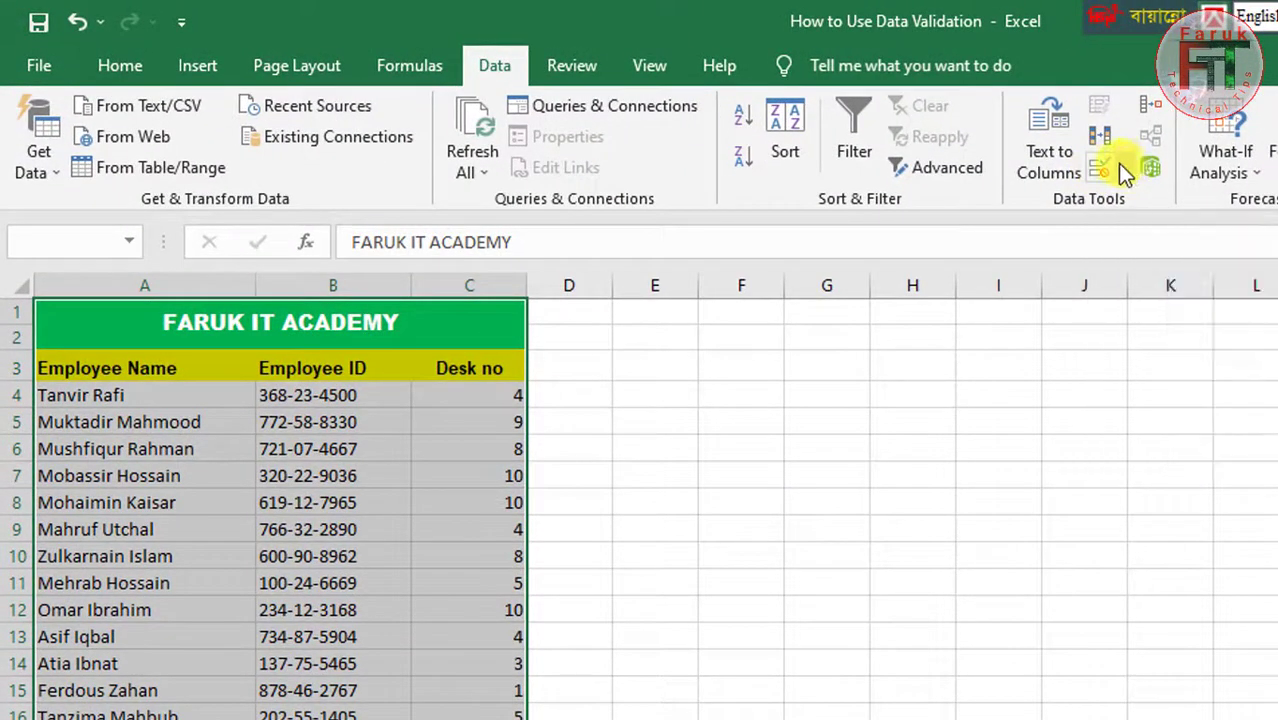
click(1097, 167)
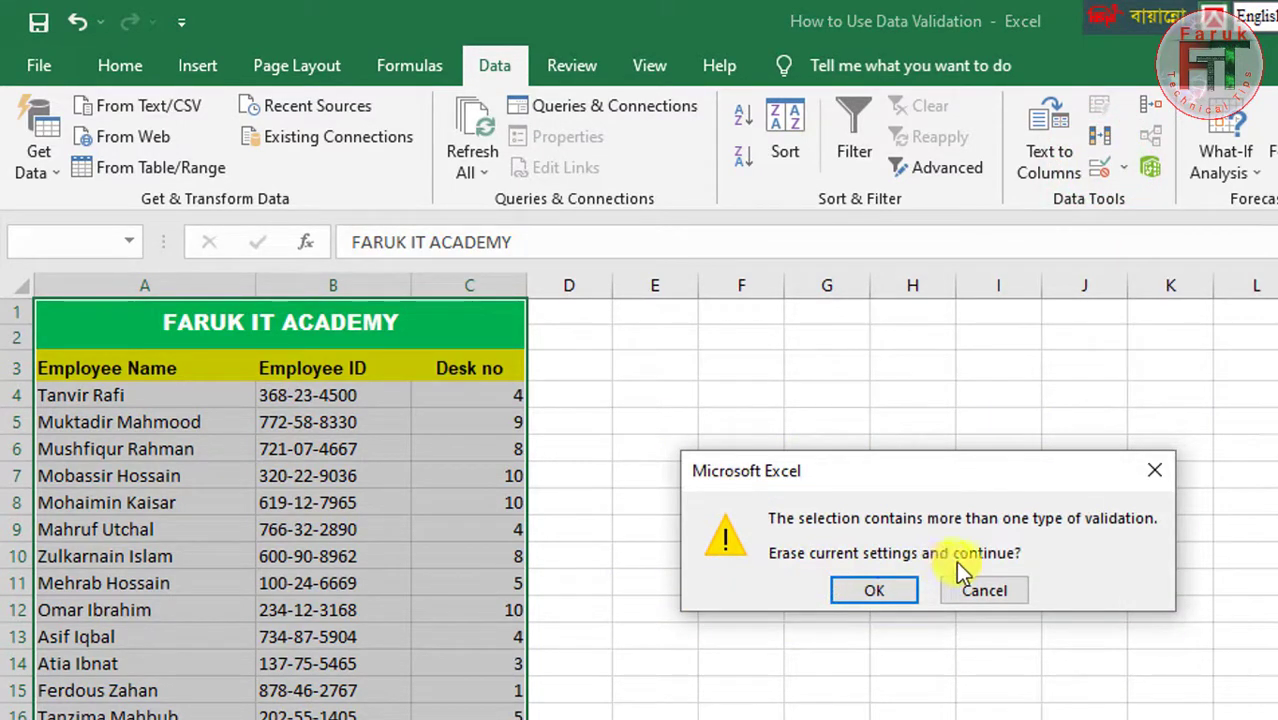
click(878, 592)
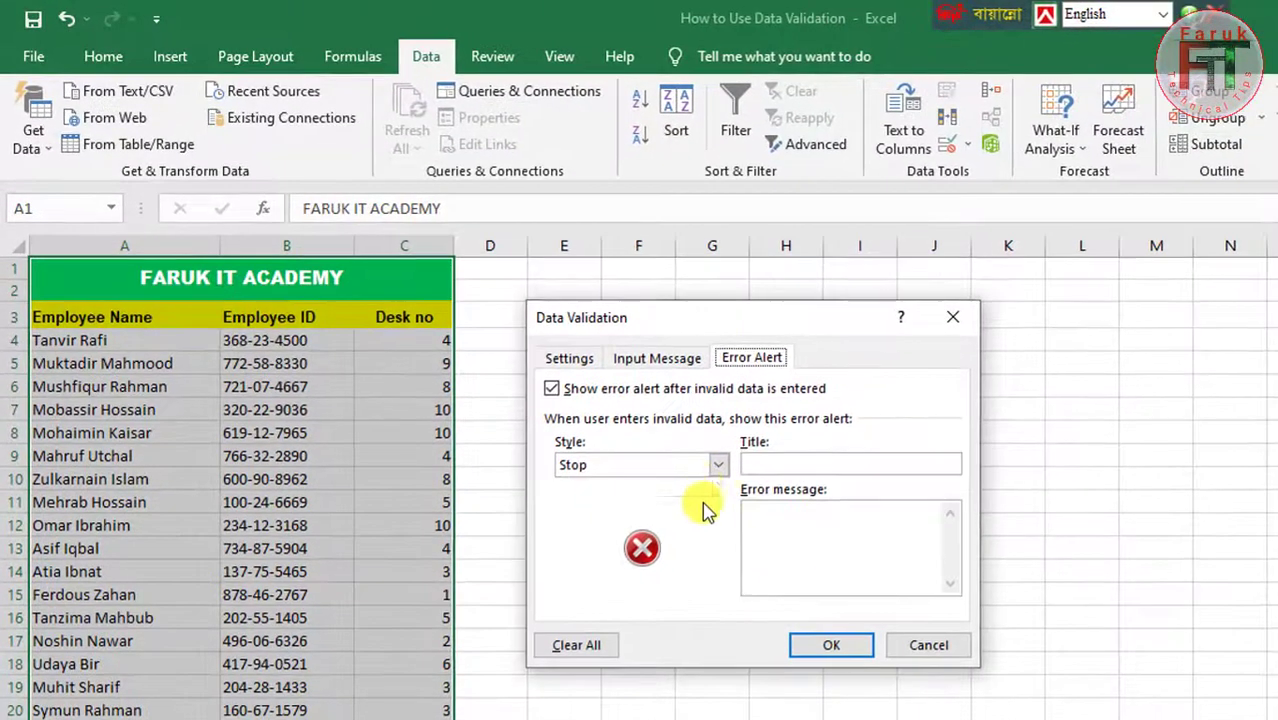
Review the error alert, input message and criteria settings, keep the Stop style and apply the cleared validation.
click(718, 466)
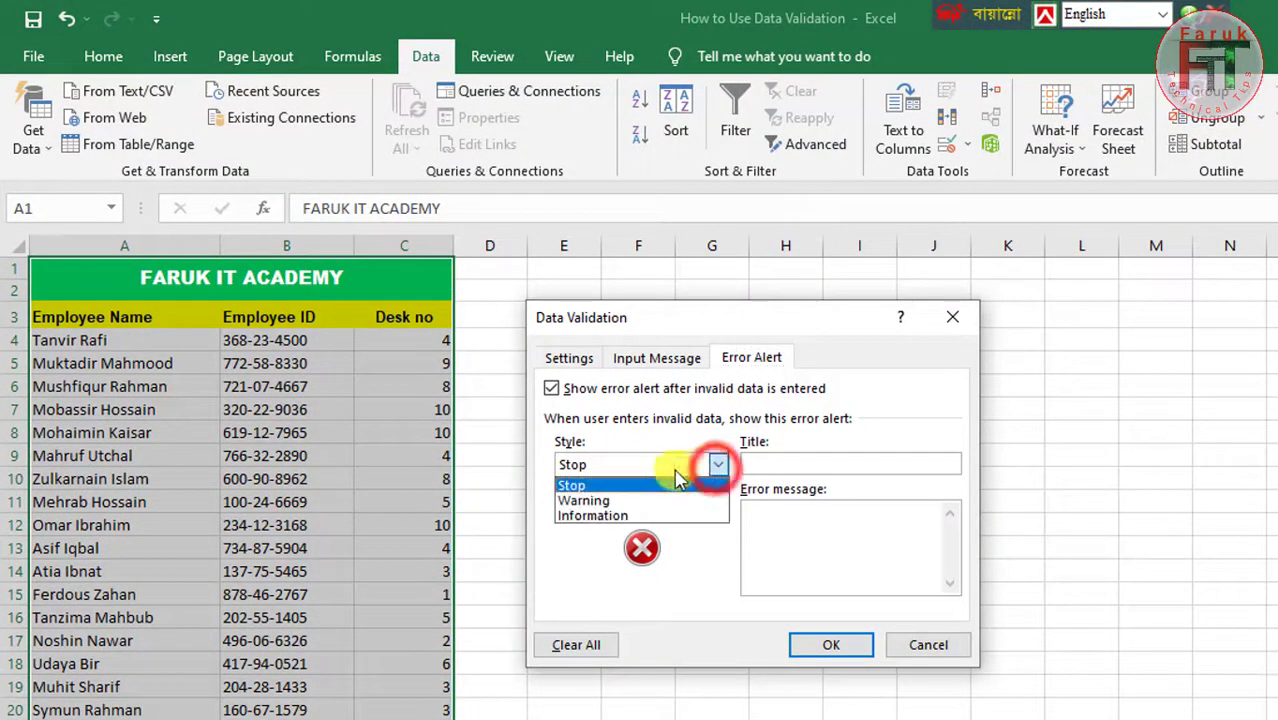
click(640, 482)
click(640, 358)
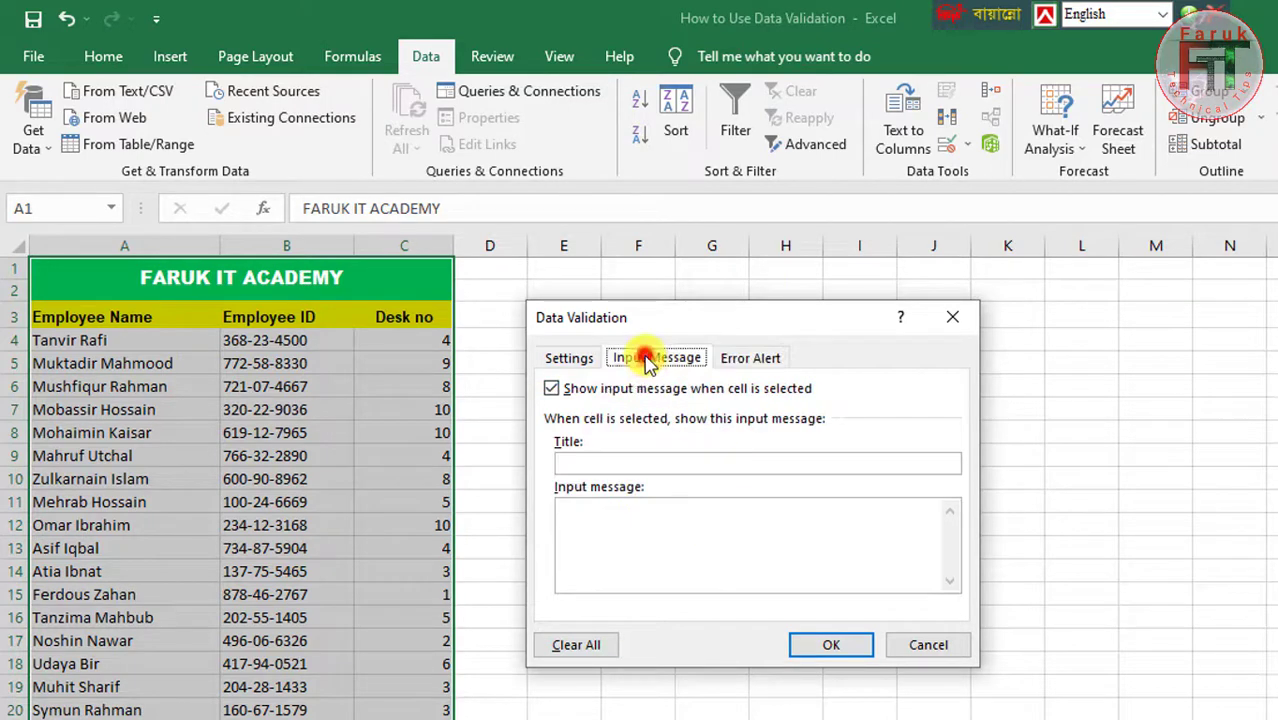
click(575, 358)
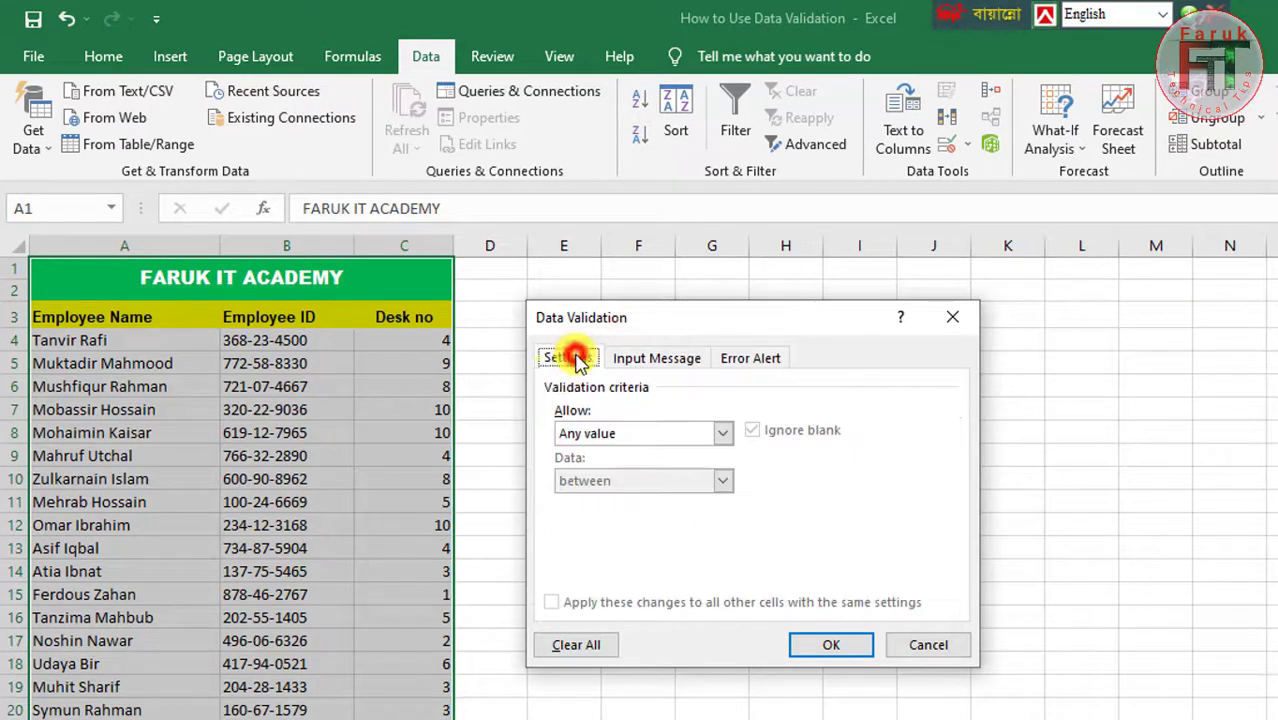
click(636, 357)
click(748, 360)
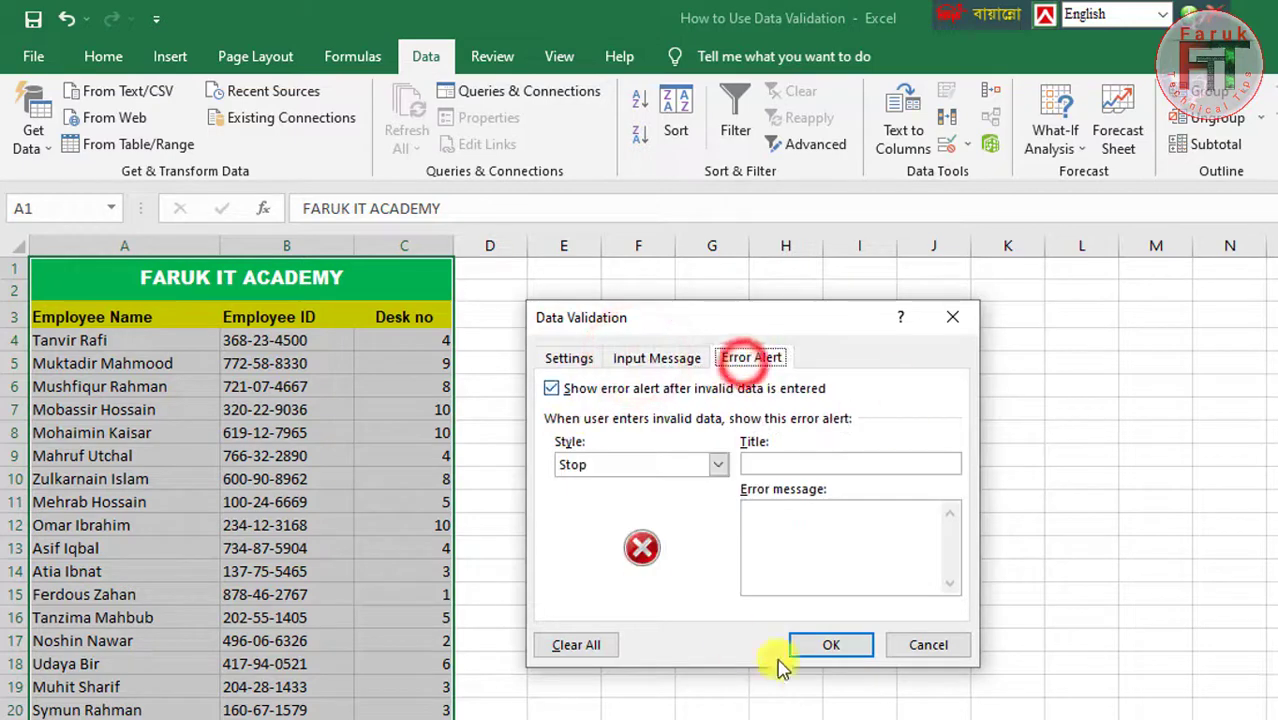
click(828, 645)
Enter 12 as the desk number in cell C4 to test the removed validation, and undo the entry.
click(346, 458)
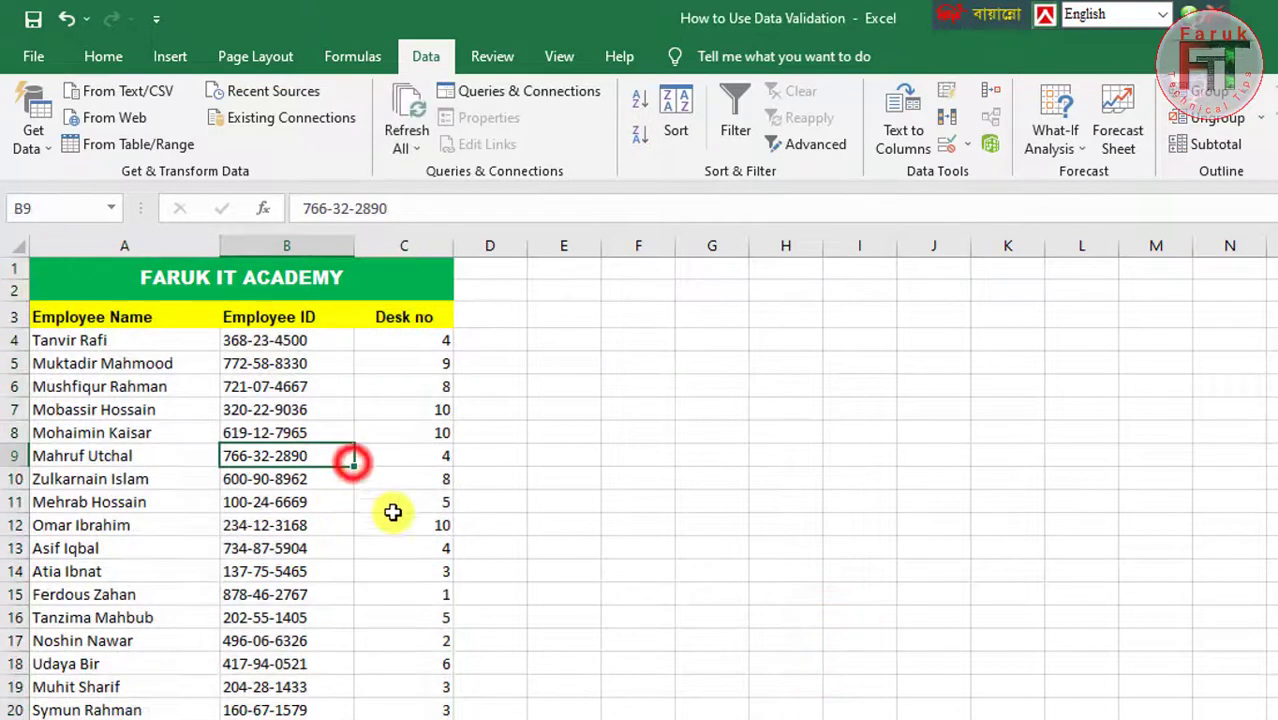
click(418, 343)
text(12)
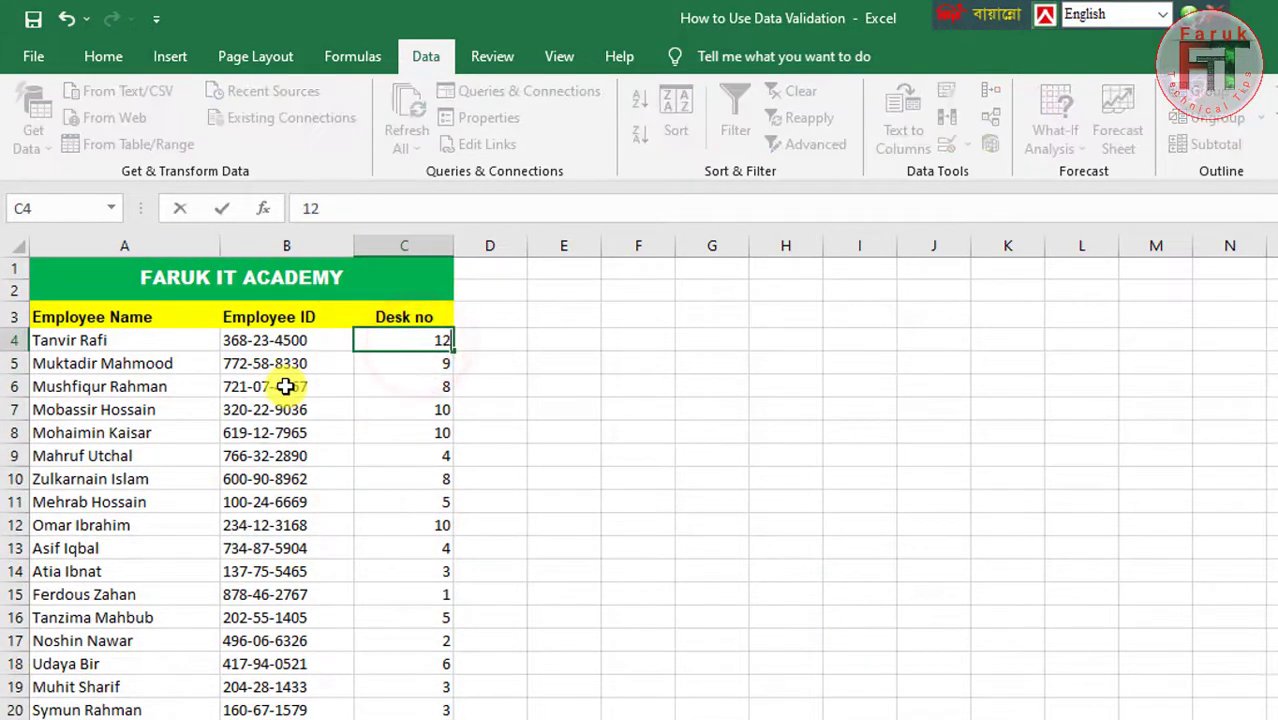
click(682, 530)
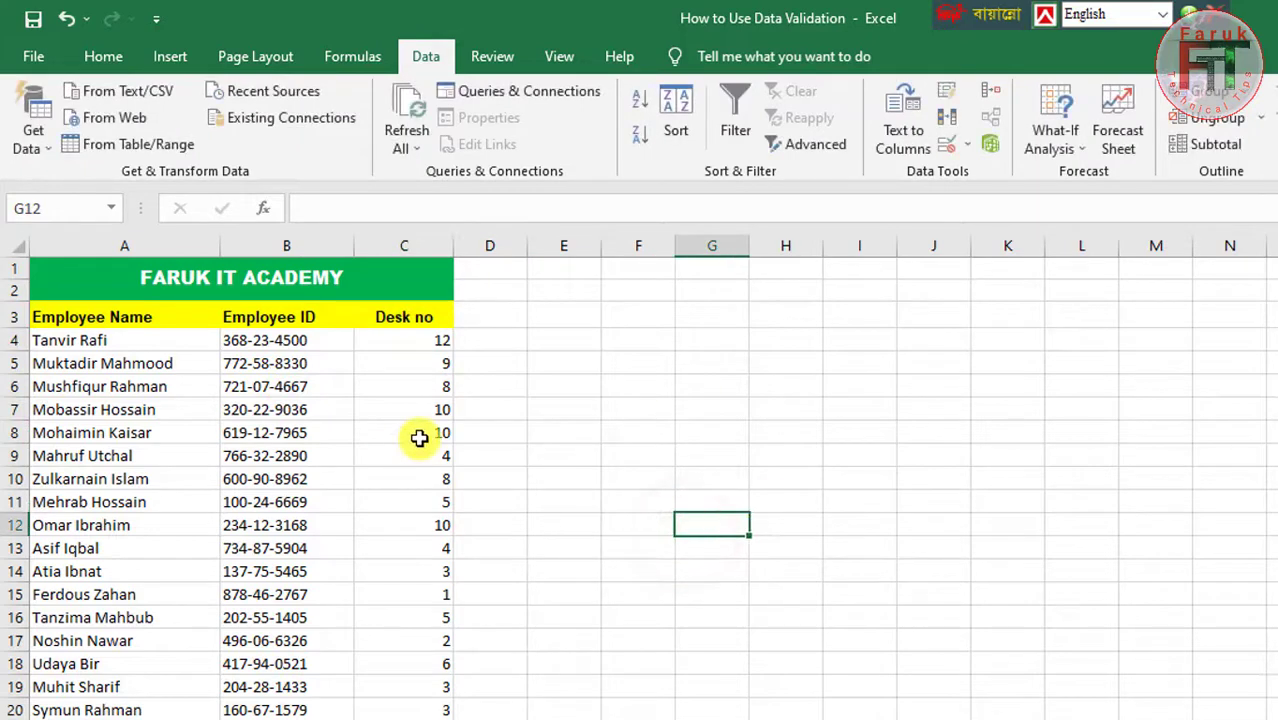
key(ctrl+z)
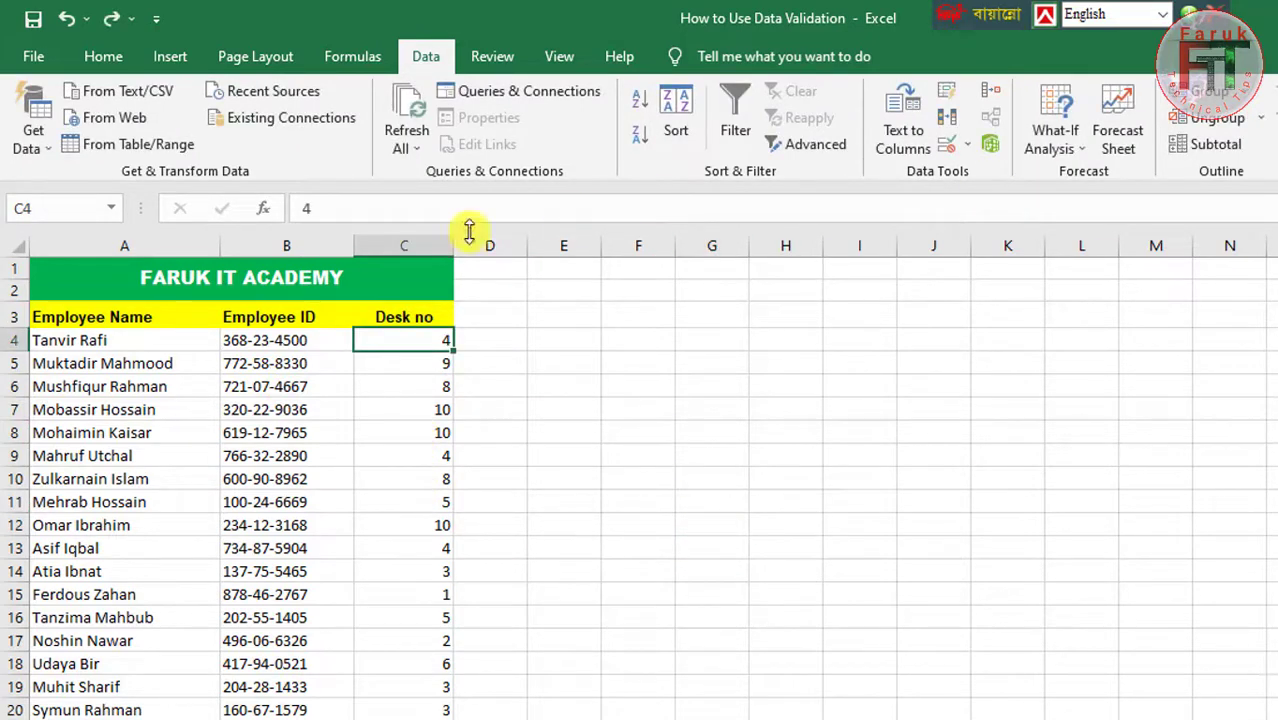
click(320, 507)
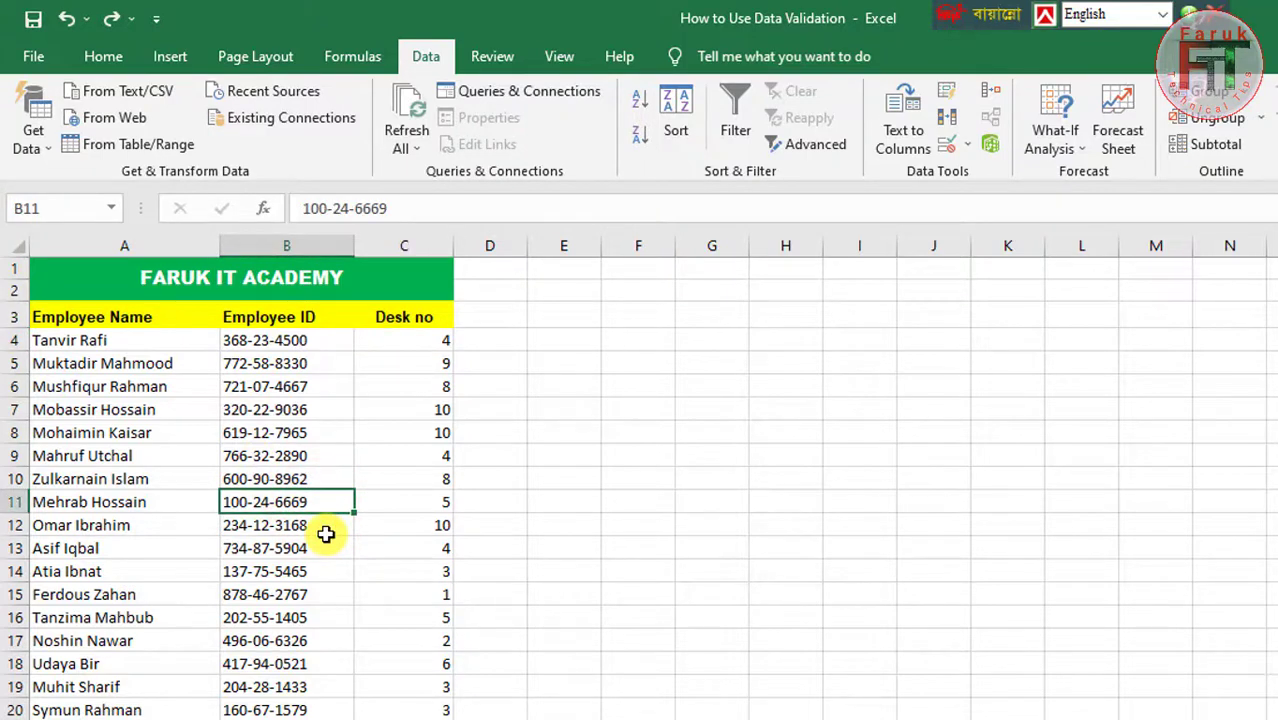
click(336, 343)
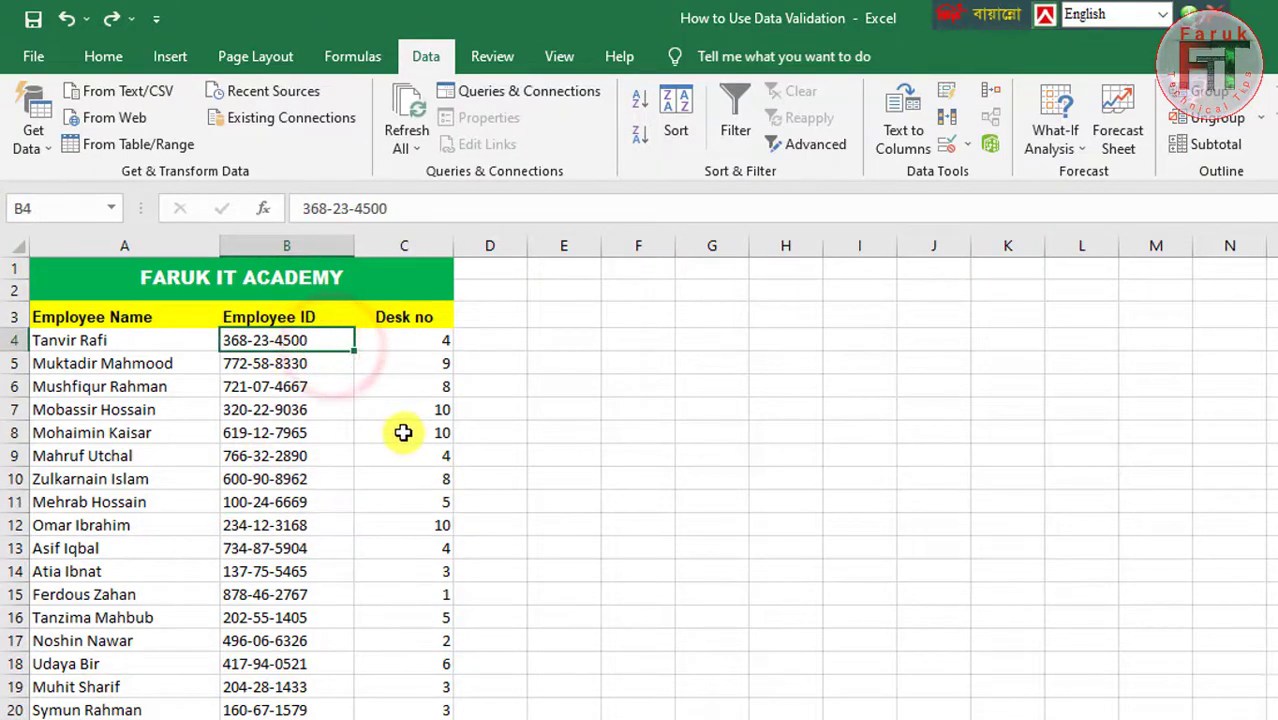
click(386, 459)
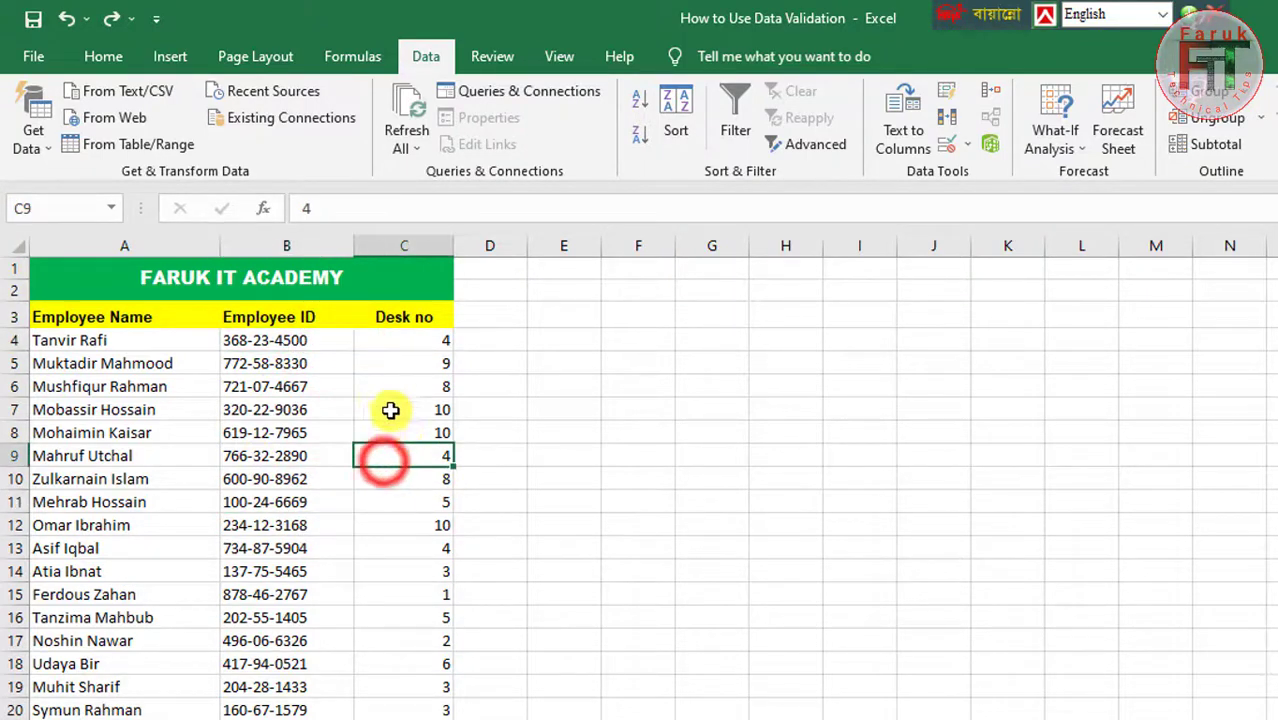
Select all the employee IDs from B4 down to the last row and open Data Validation for them.
click(282, 341)
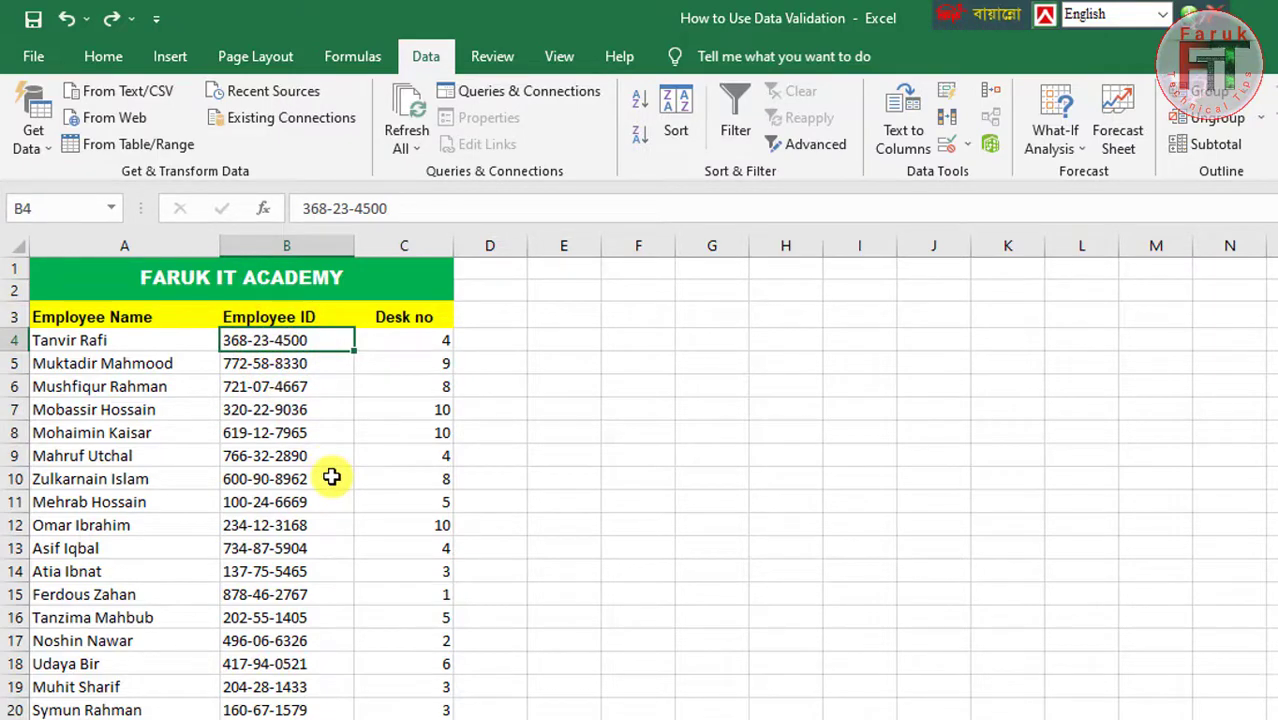
key(ctrl+shift+Down)
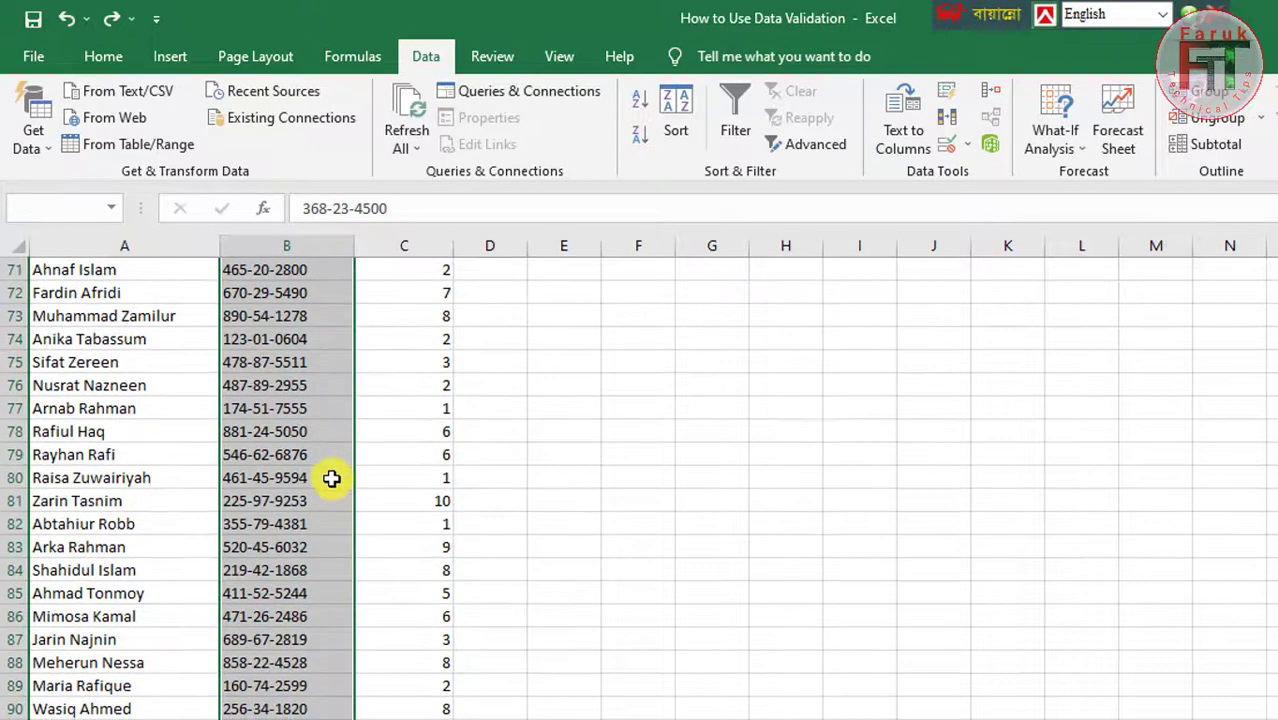
scroll(331, 478, down, 4)
scroll(362, 563, up, 20)
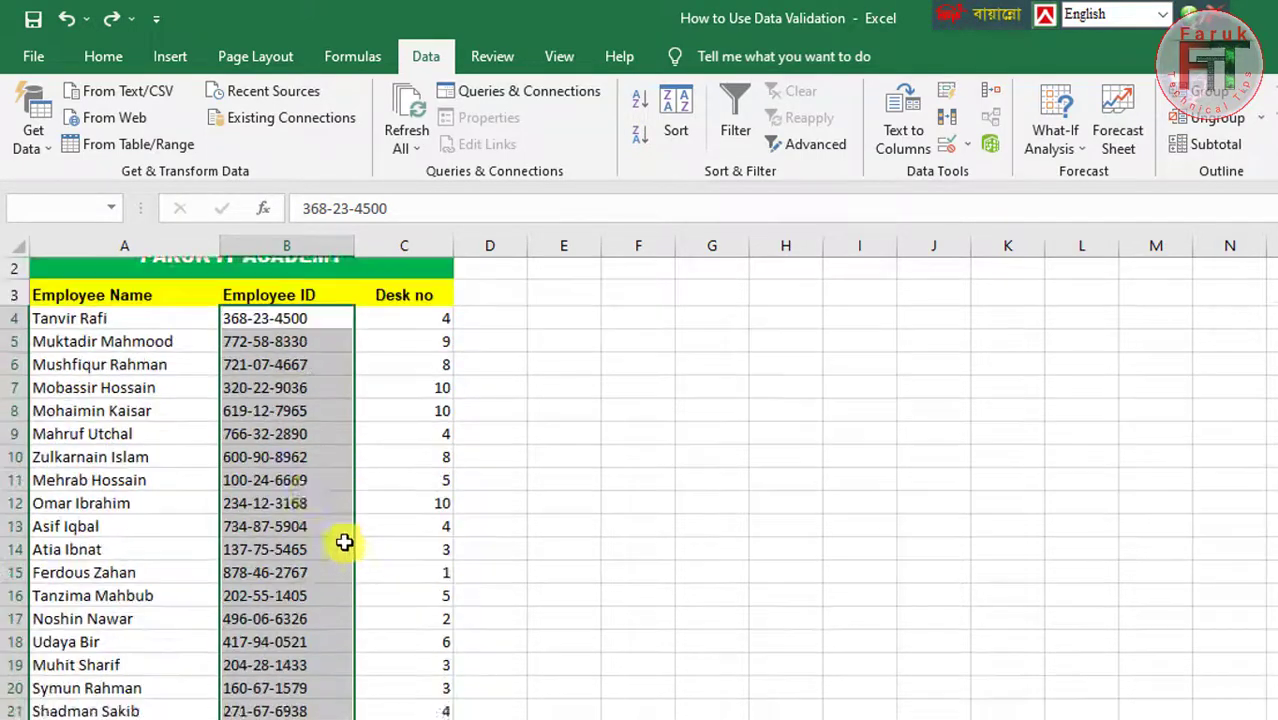
scroll(330, 500, up, 1)
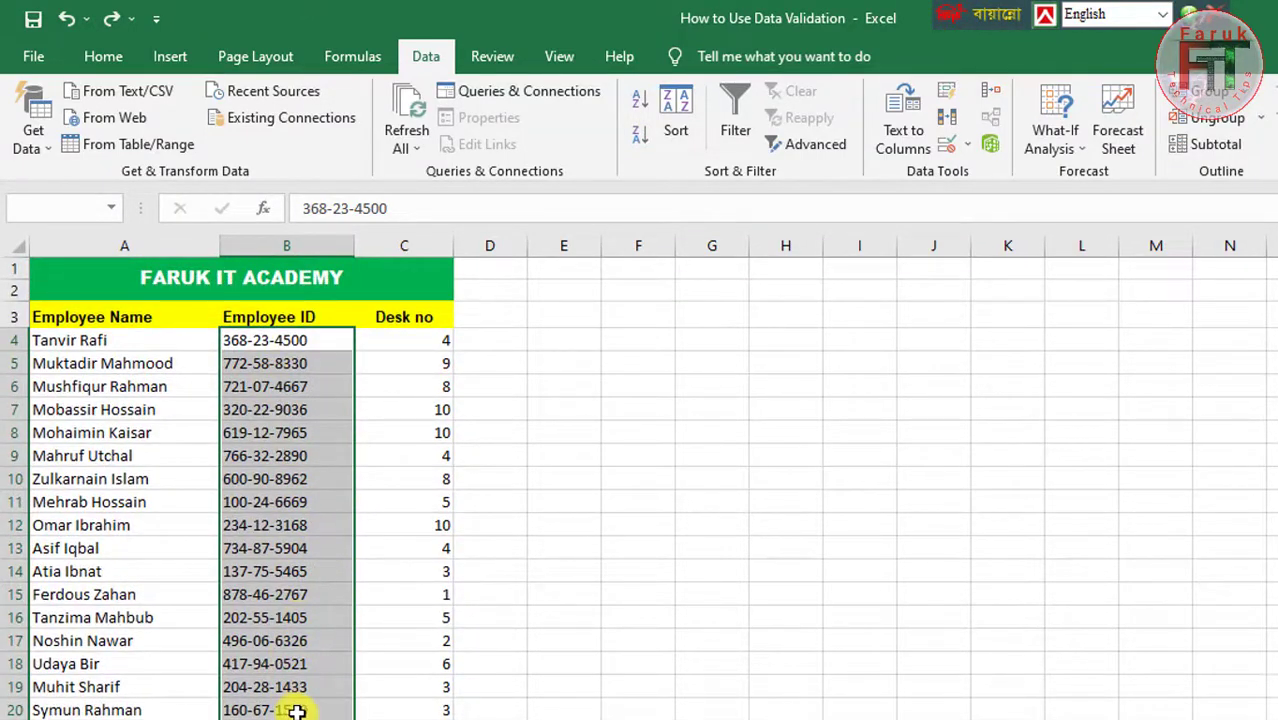
scroll(297, 710, down, 1)
scroll(331, 700, up, 1)
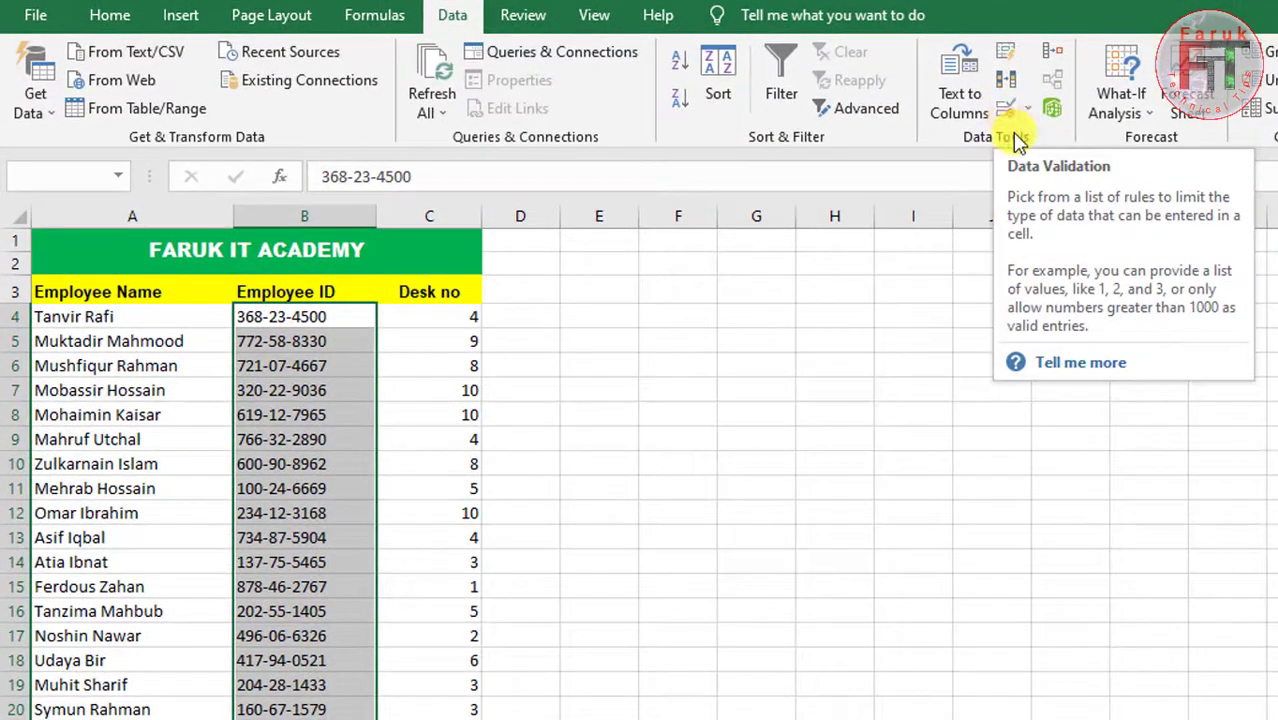
click(104, 17)
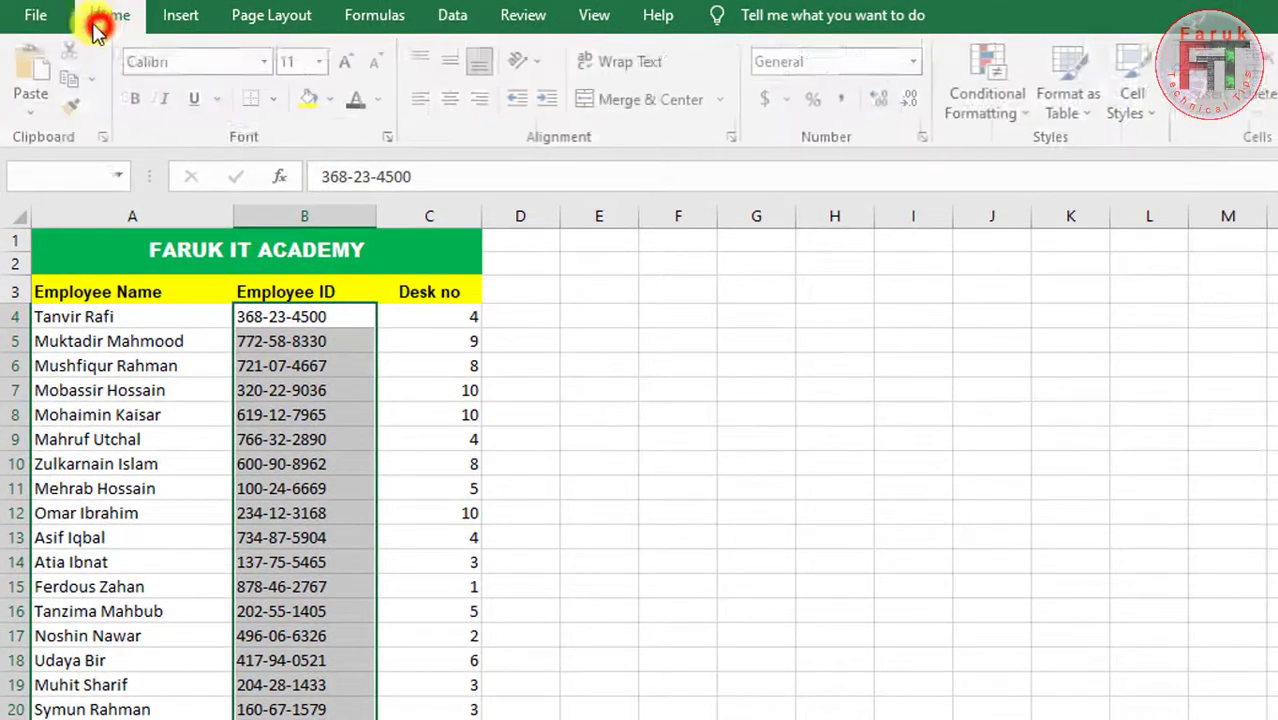
click(449, 15)
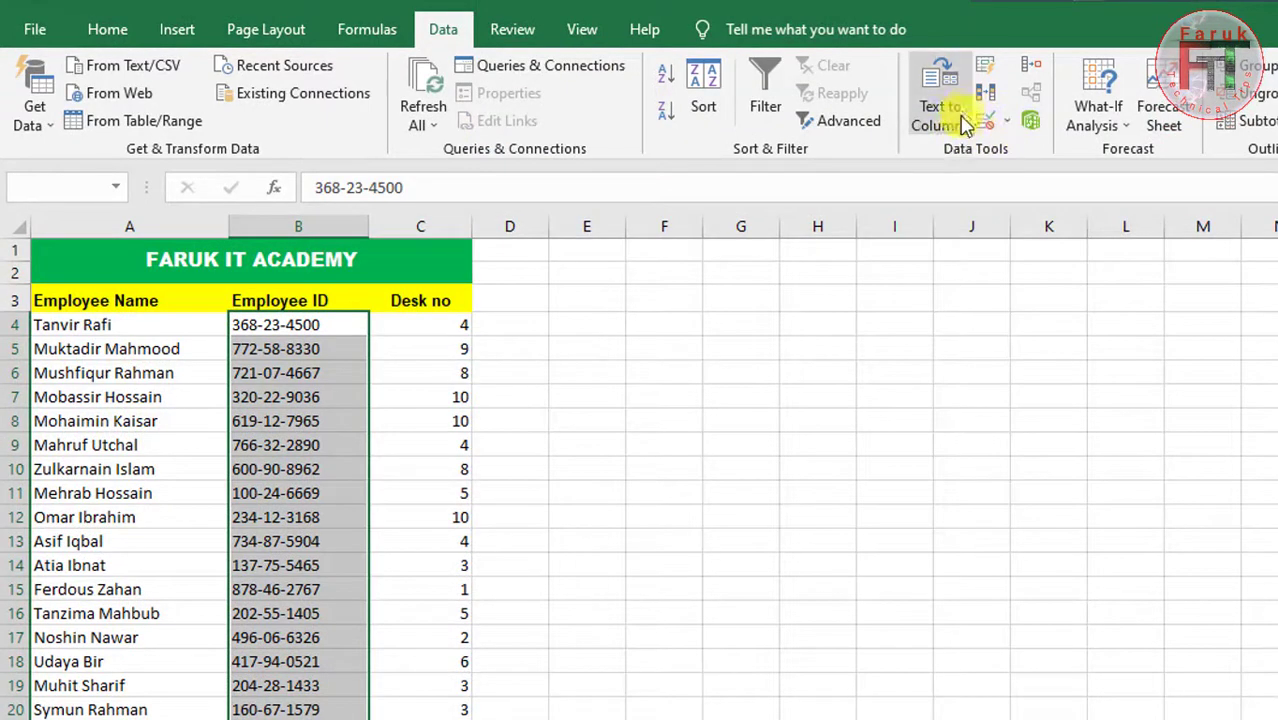
click(1012, 130)
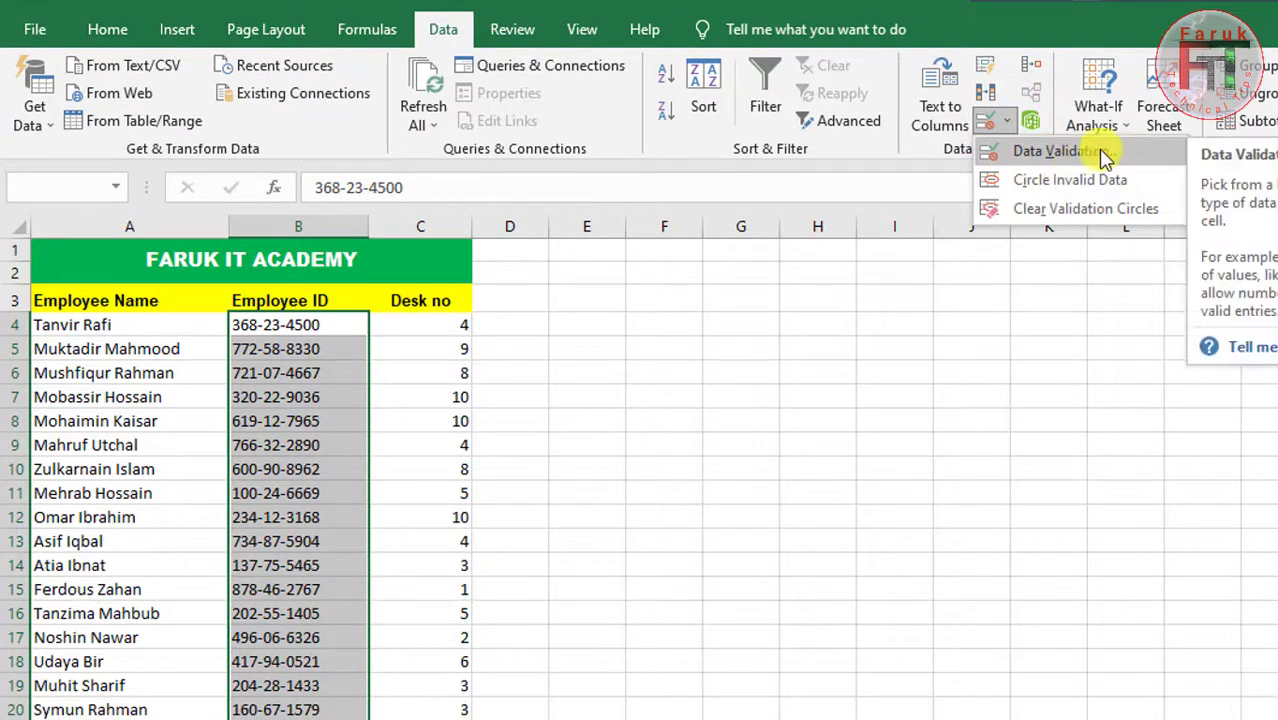
click(1146, 156)
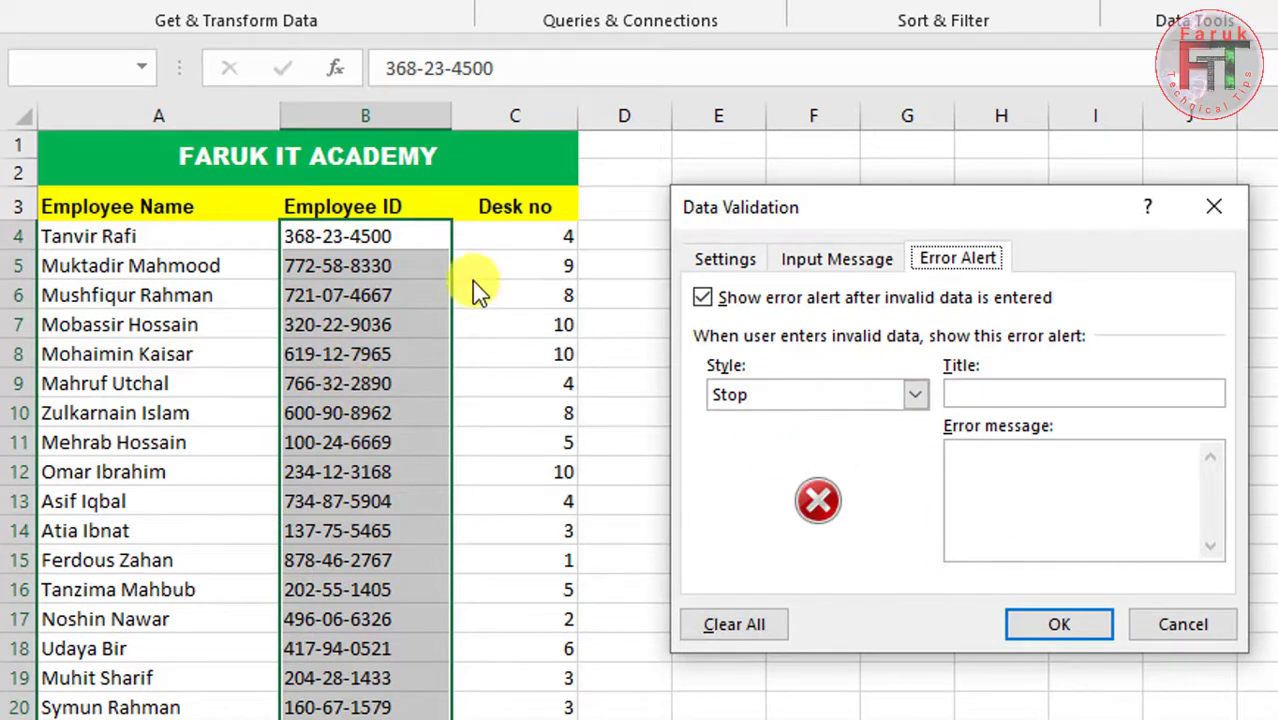
Try the Warning style for the employee ID error alert, look over the available styles and return to Stop.
click(915, 394)
click(736, 440)
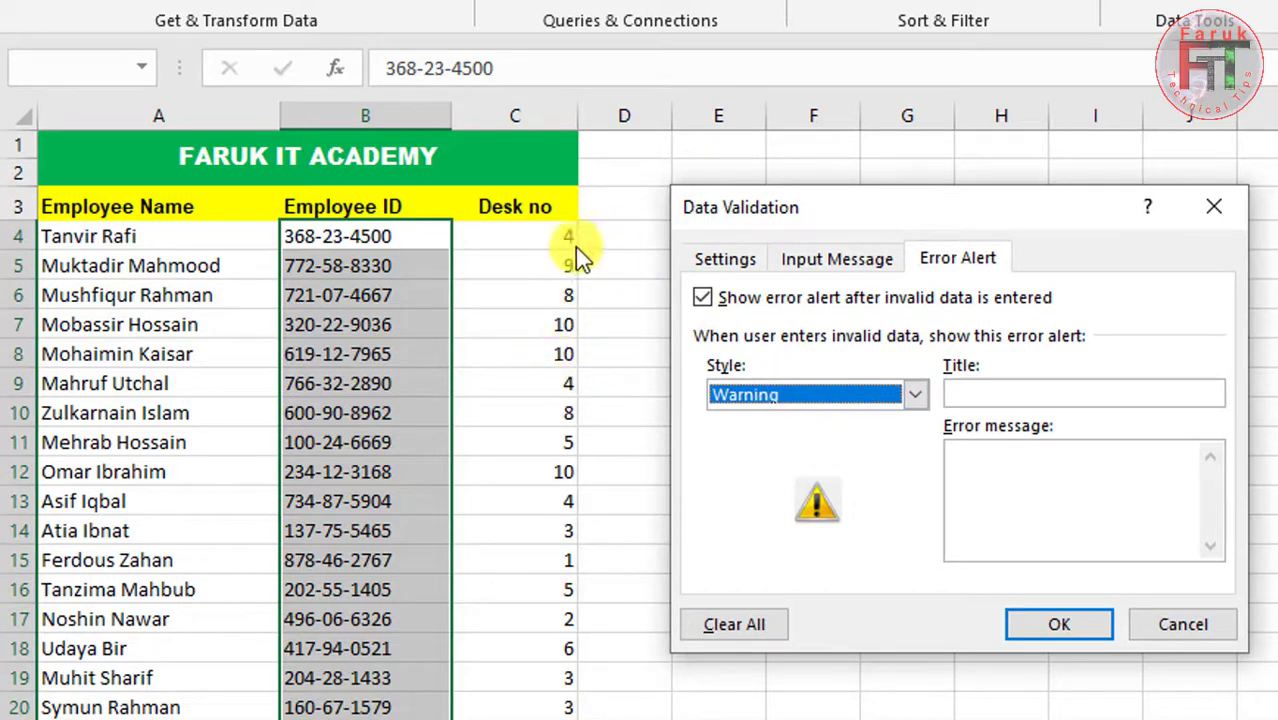
click(916, 396)
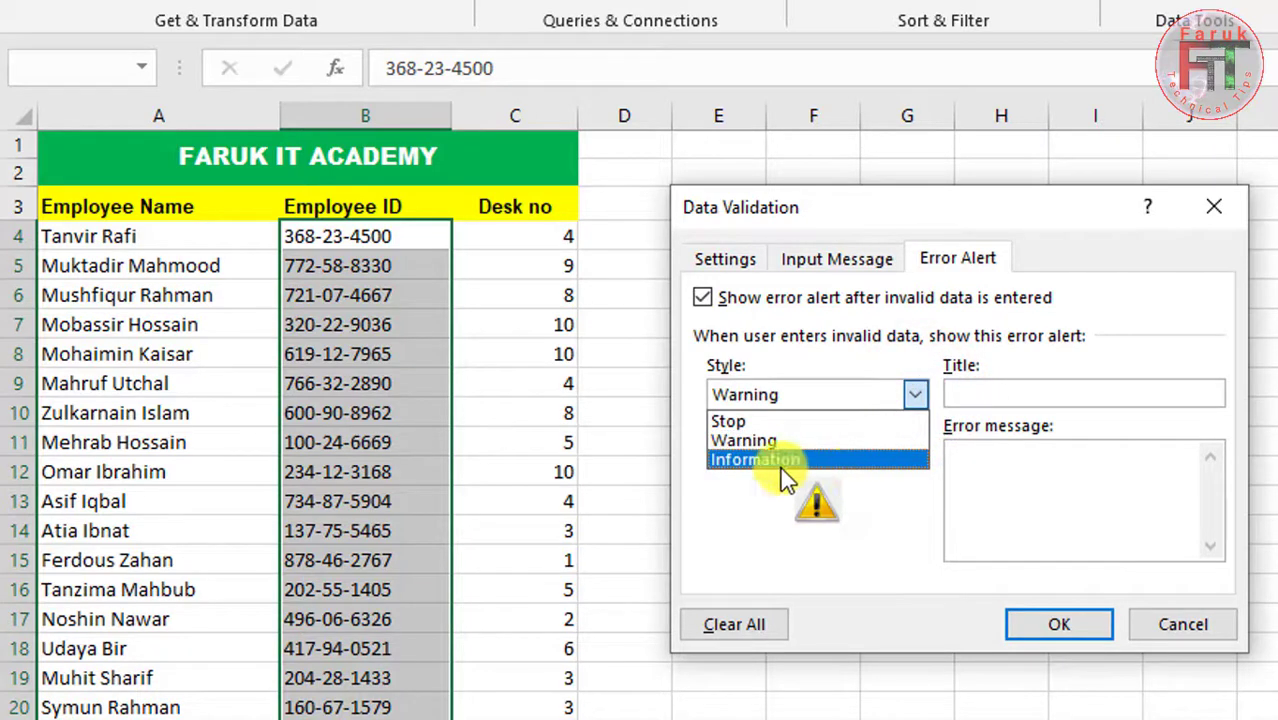
click(738, 423)
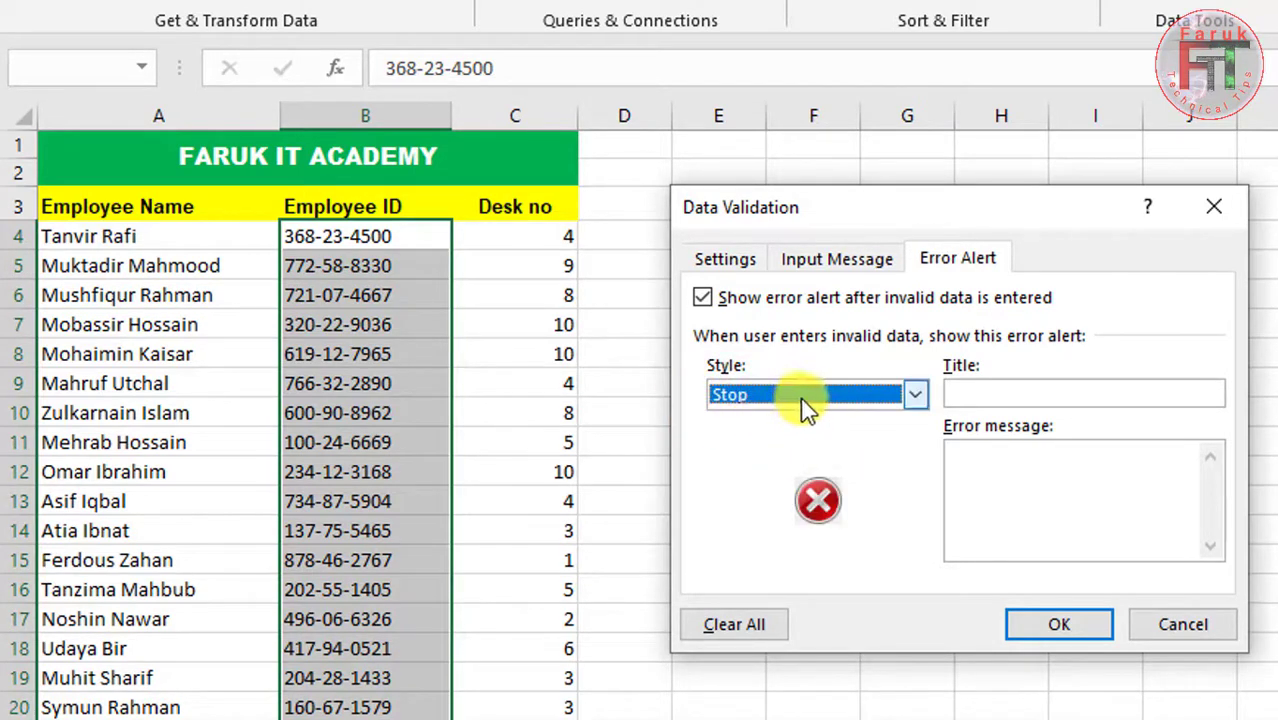
Set the error alert's message to "Only allow 11 Character" and its title to "Please Input Correct Info".
click(987, 472)
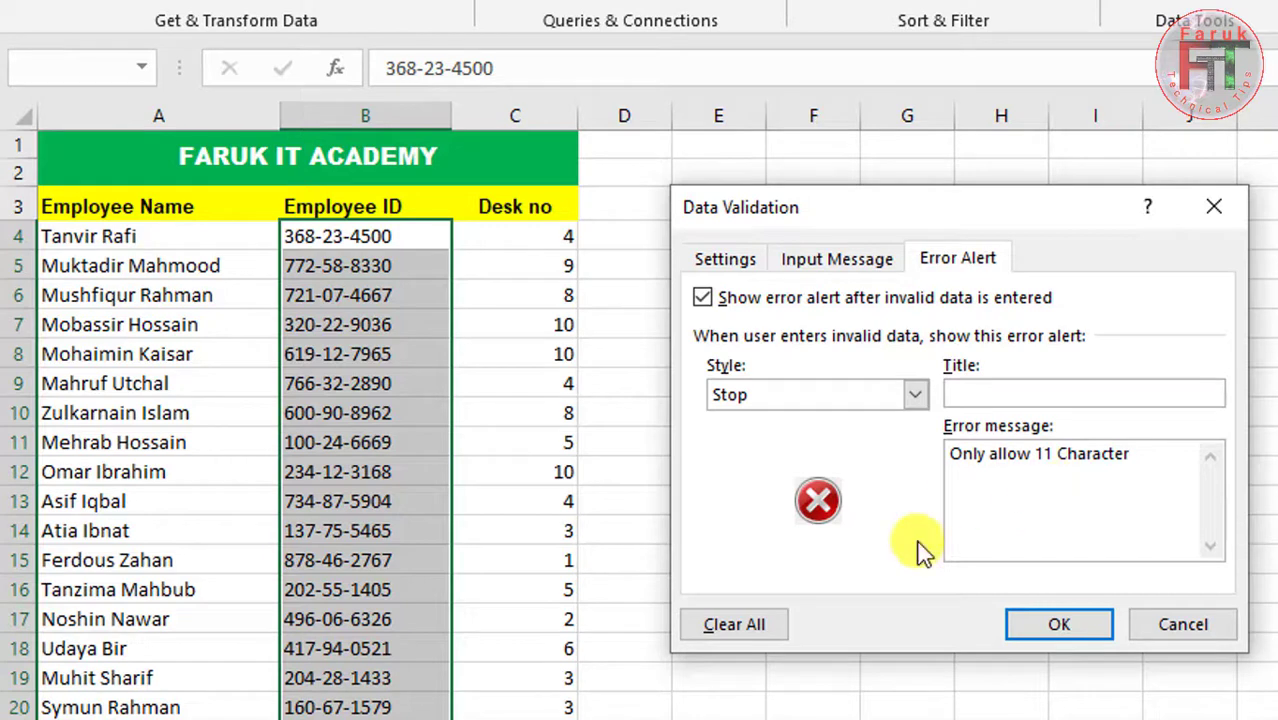
click(850, 265)
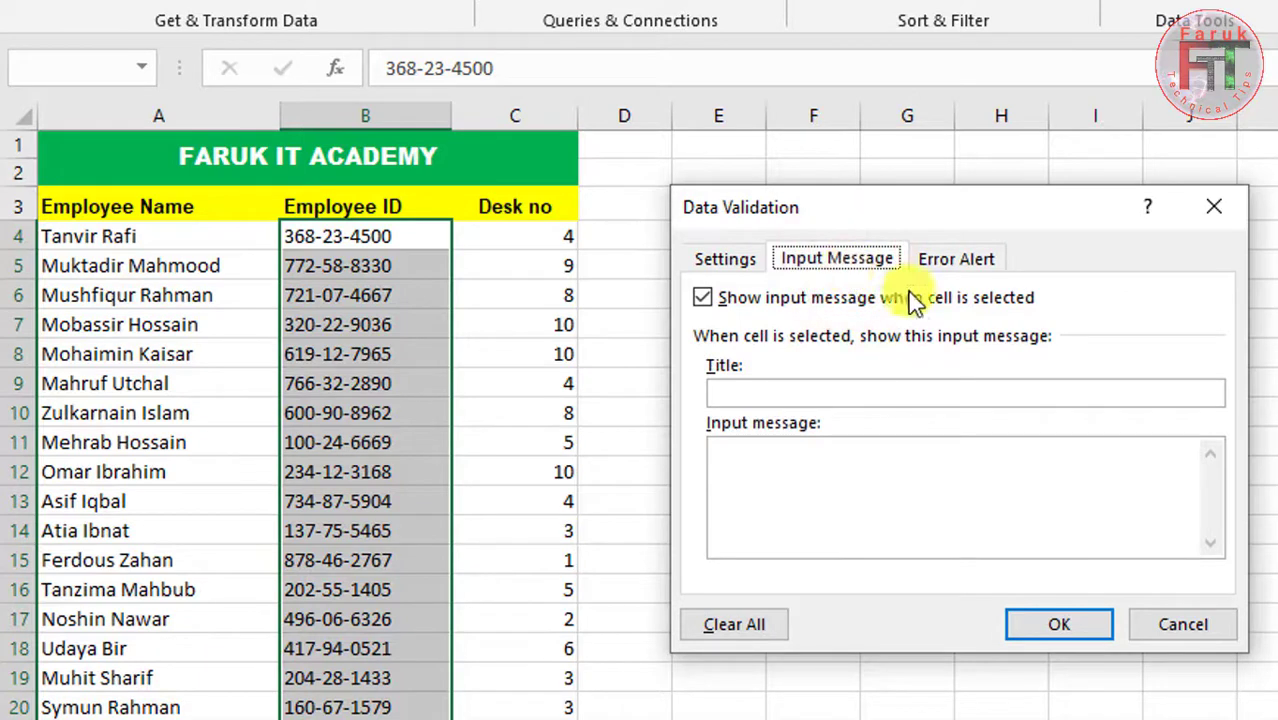
click(955, 262)
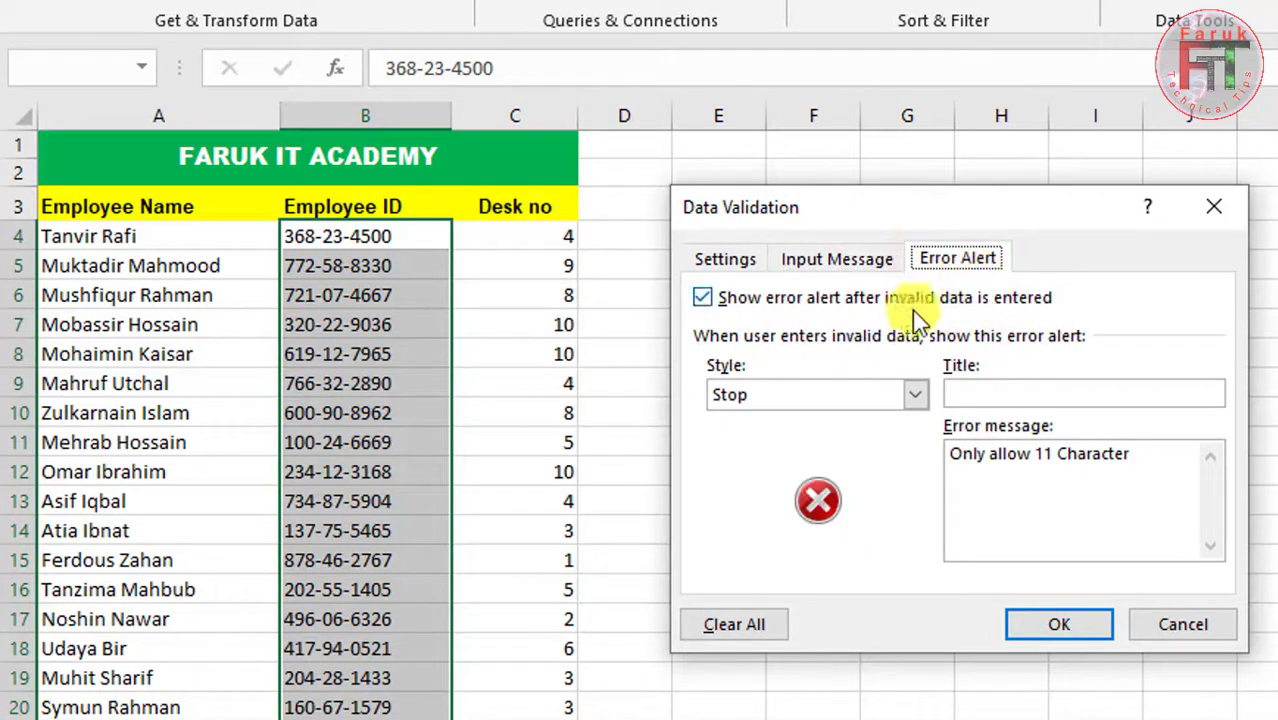
click(993, 391)
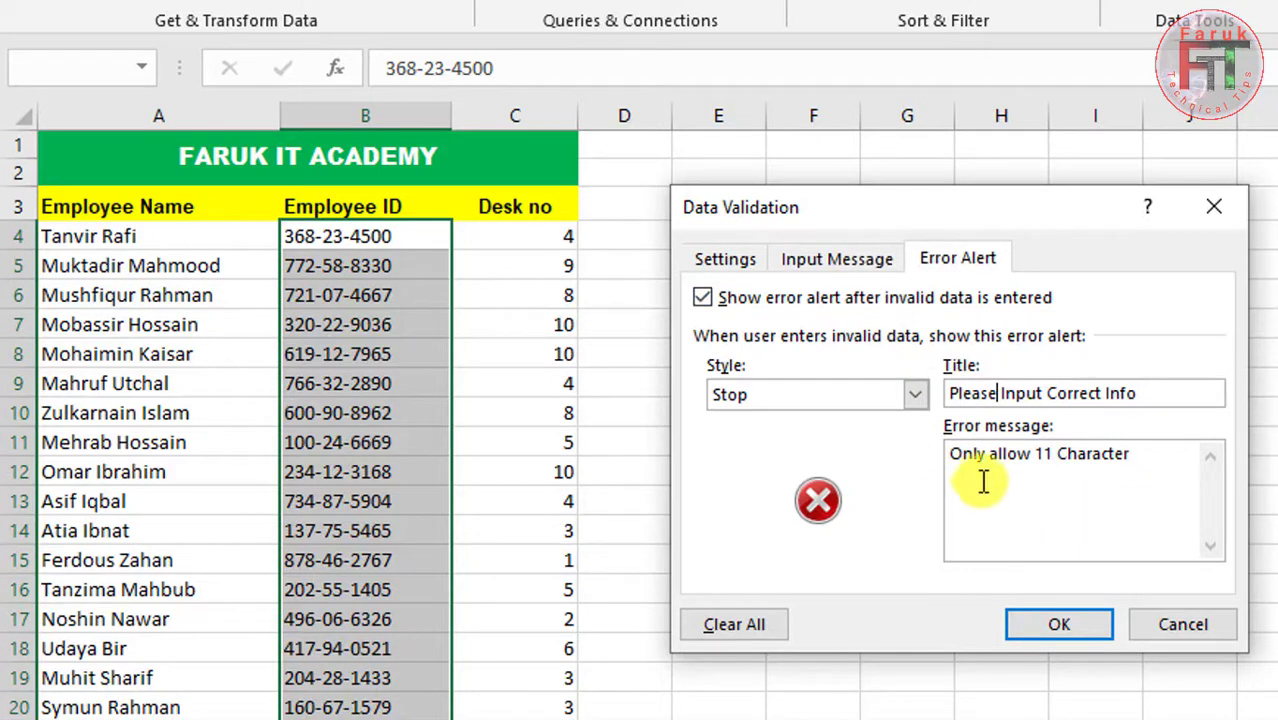
Copy the error alert's message text and paste it as the input message shown when a cell is selected.
click(834, 260)
click(922, 258)
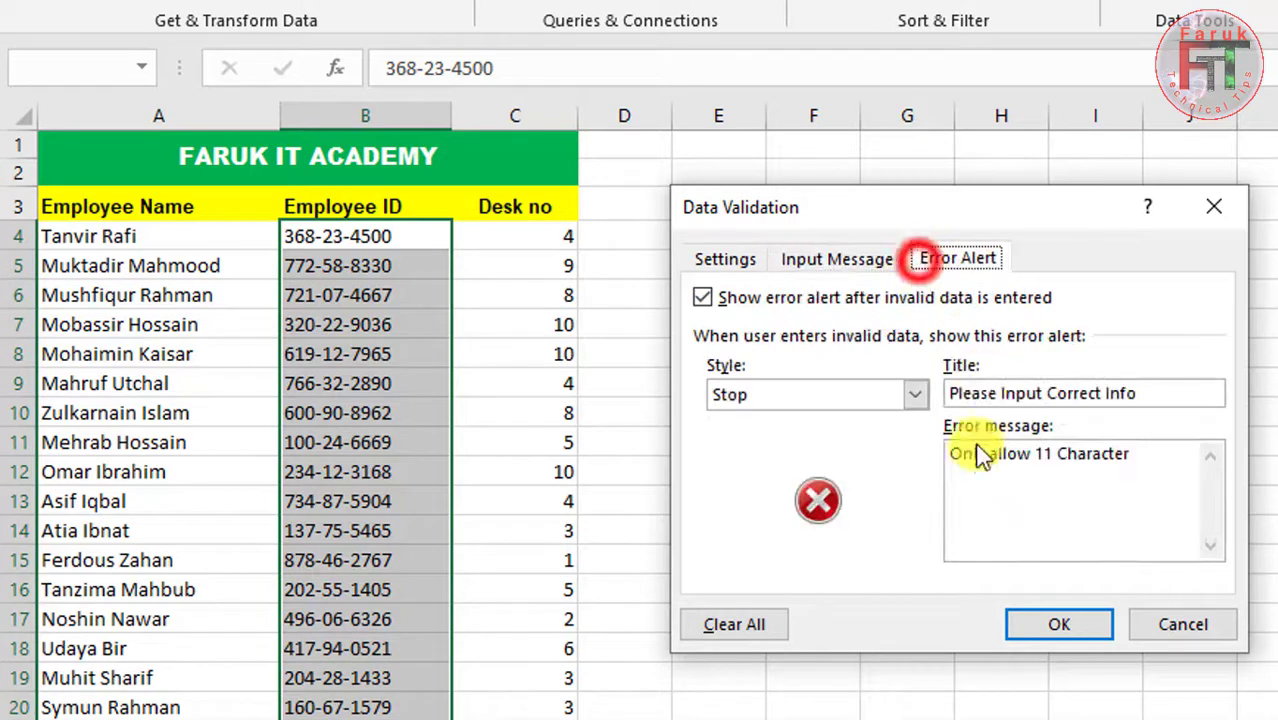
drag(1135, 455, 918, 465)
key(ctrl+c)
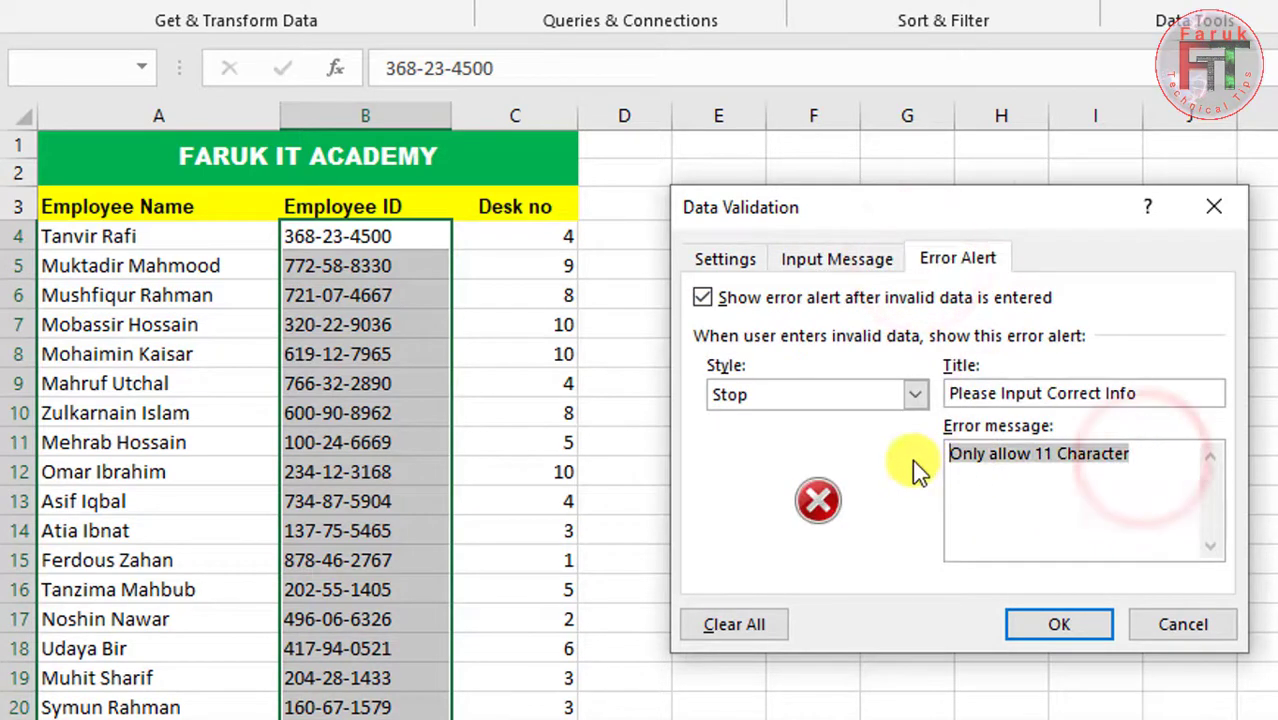
click(821, 260)
click(803, 458)
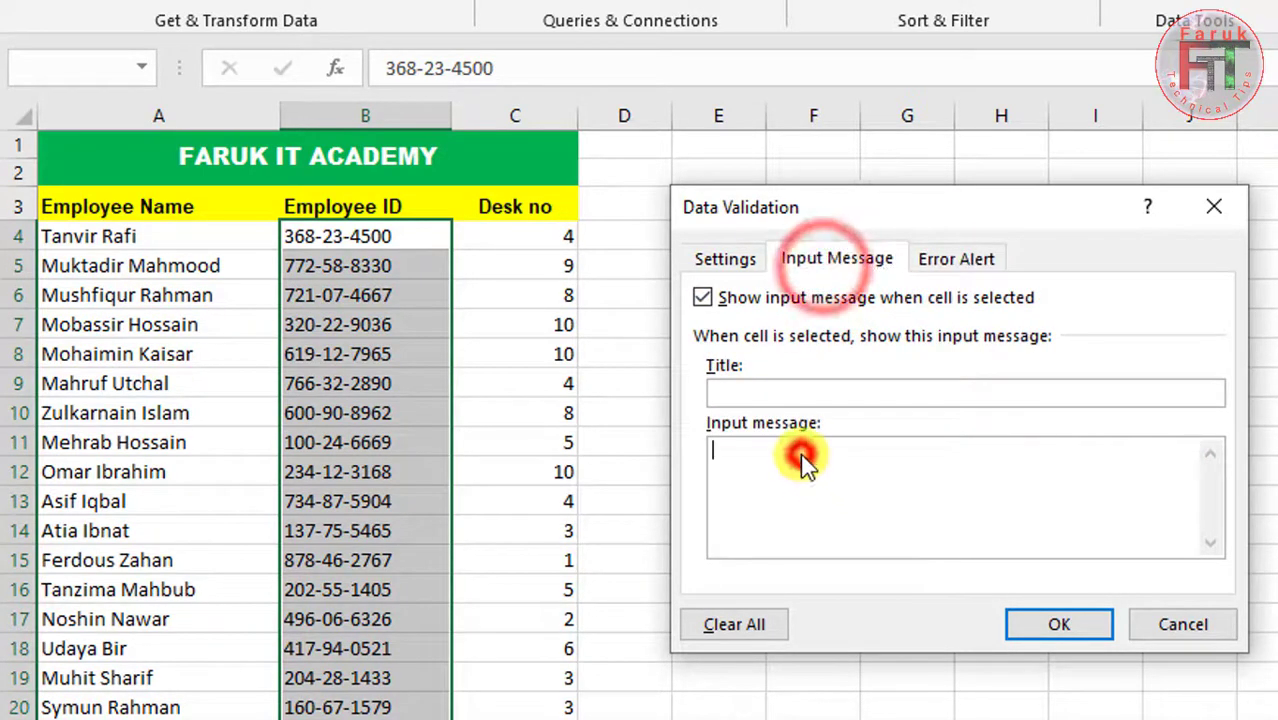
key(ctrl+v)
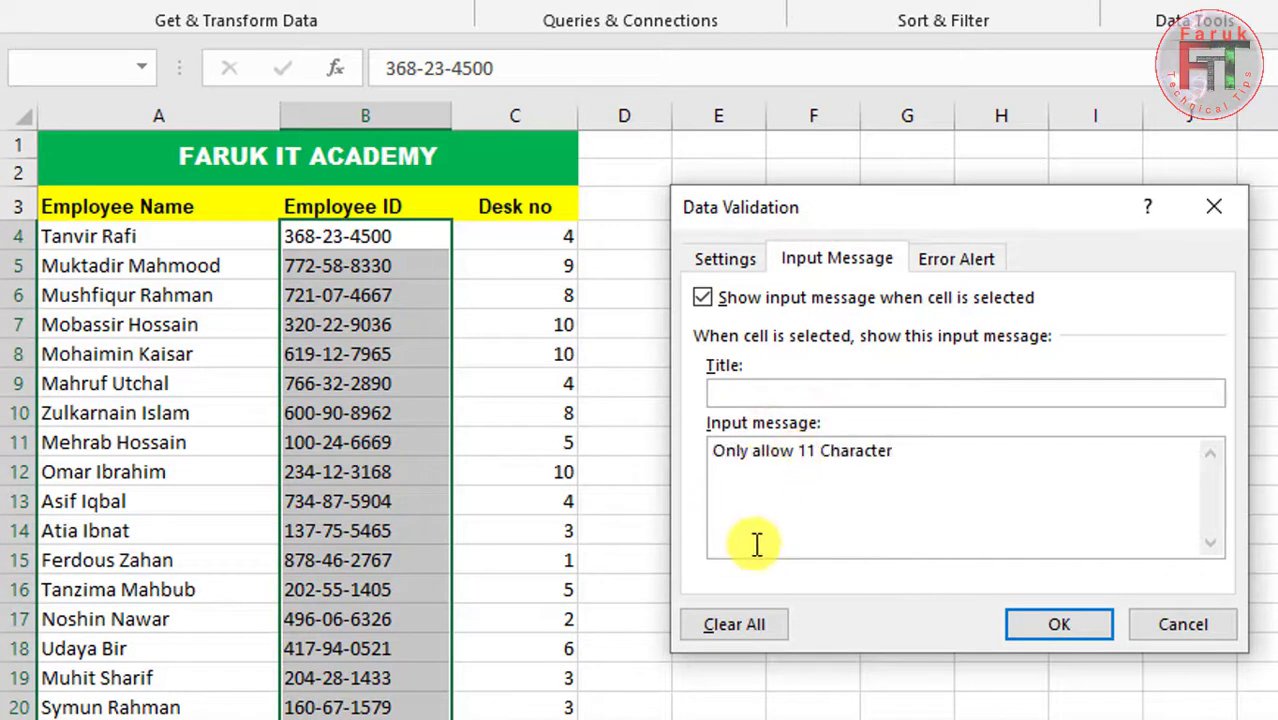
Set the validation criteria for the employee IDs to a text length equal to 11.
click(717, 262)
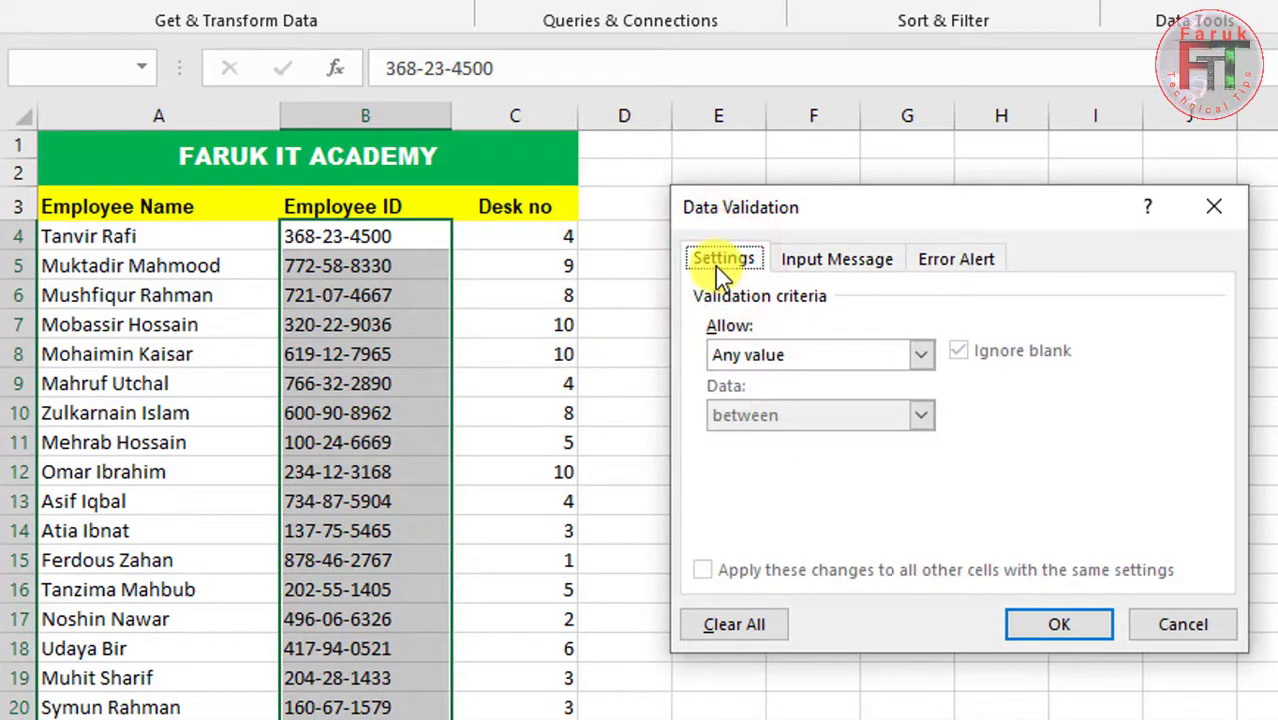
click(826, 262)
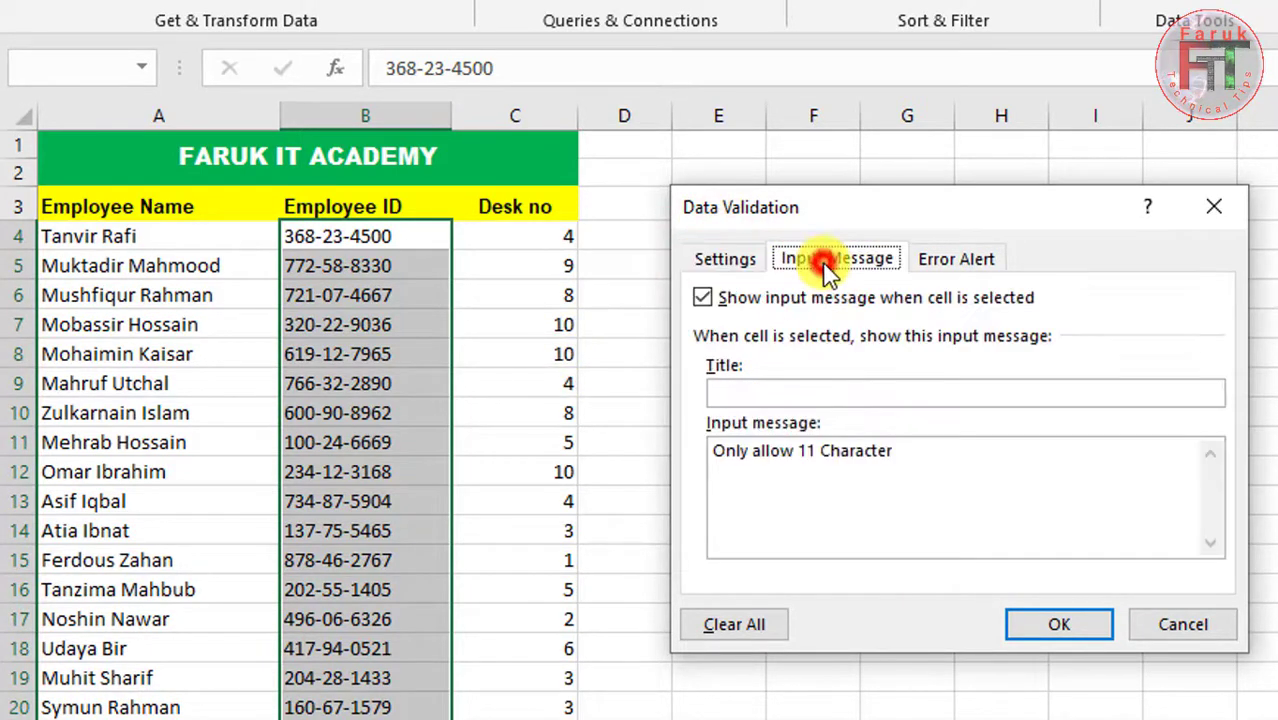
click(940, 264)
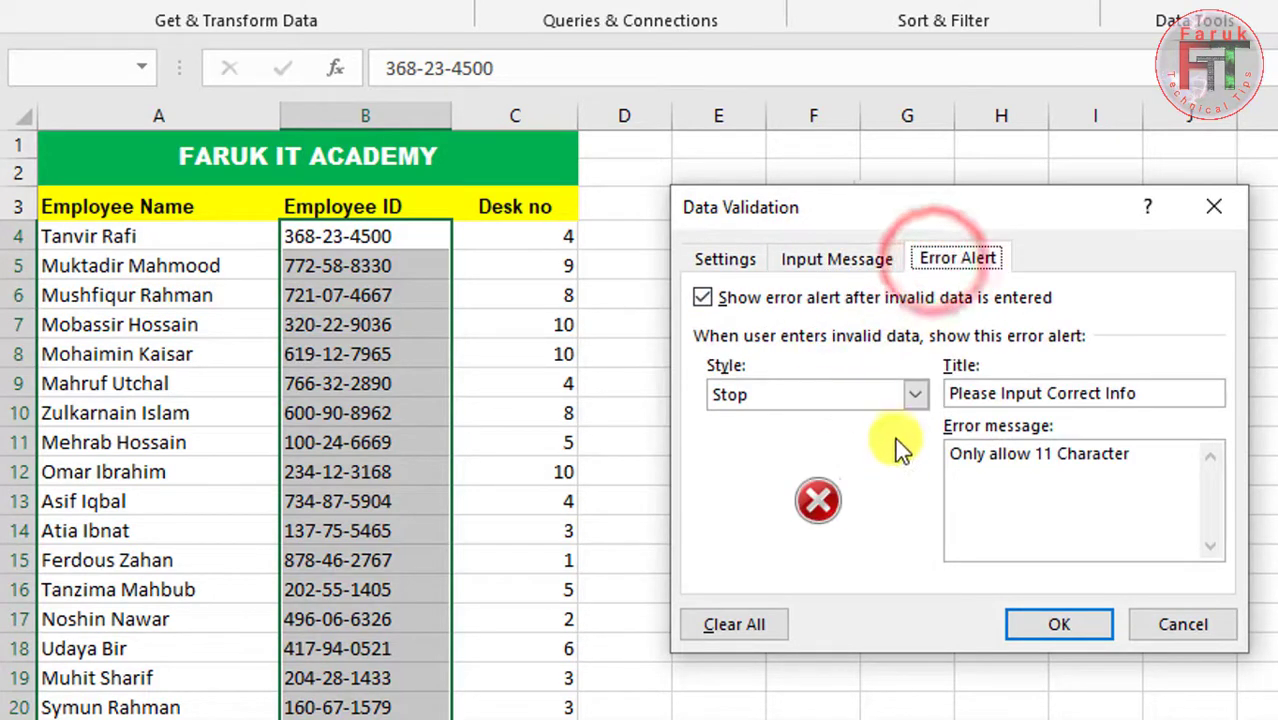
click(725, 260)
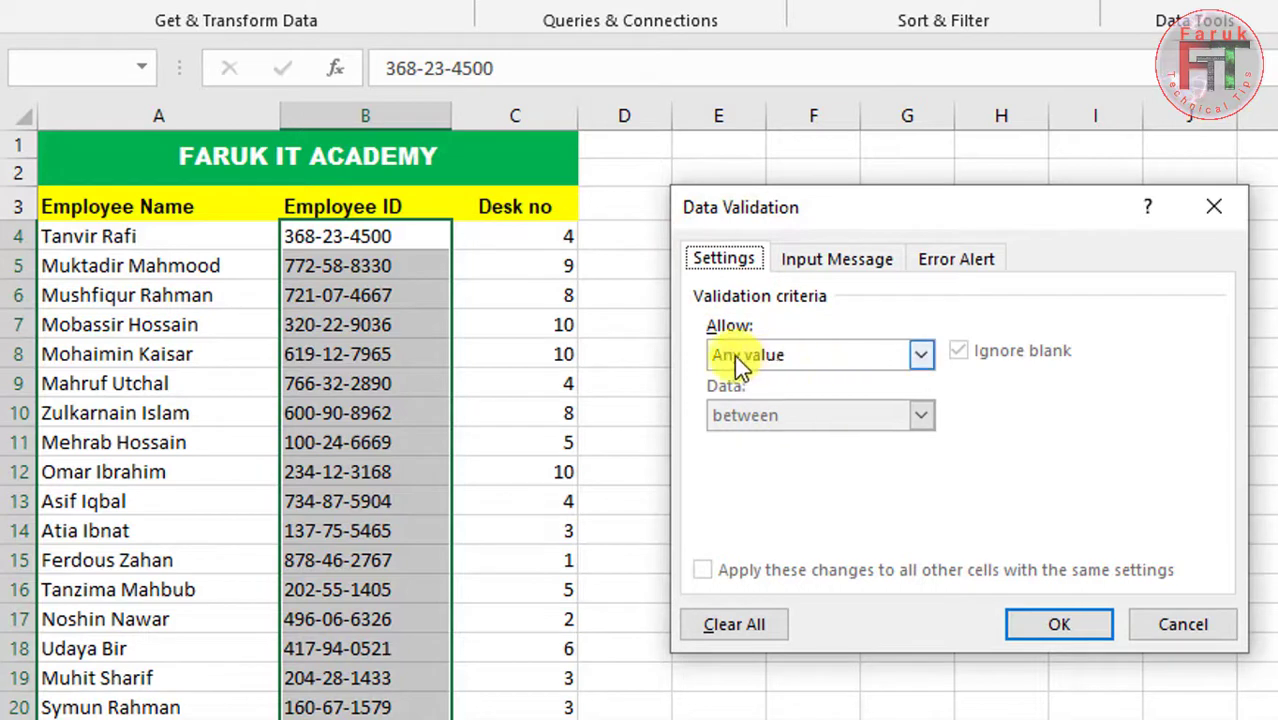
click(921, 355)
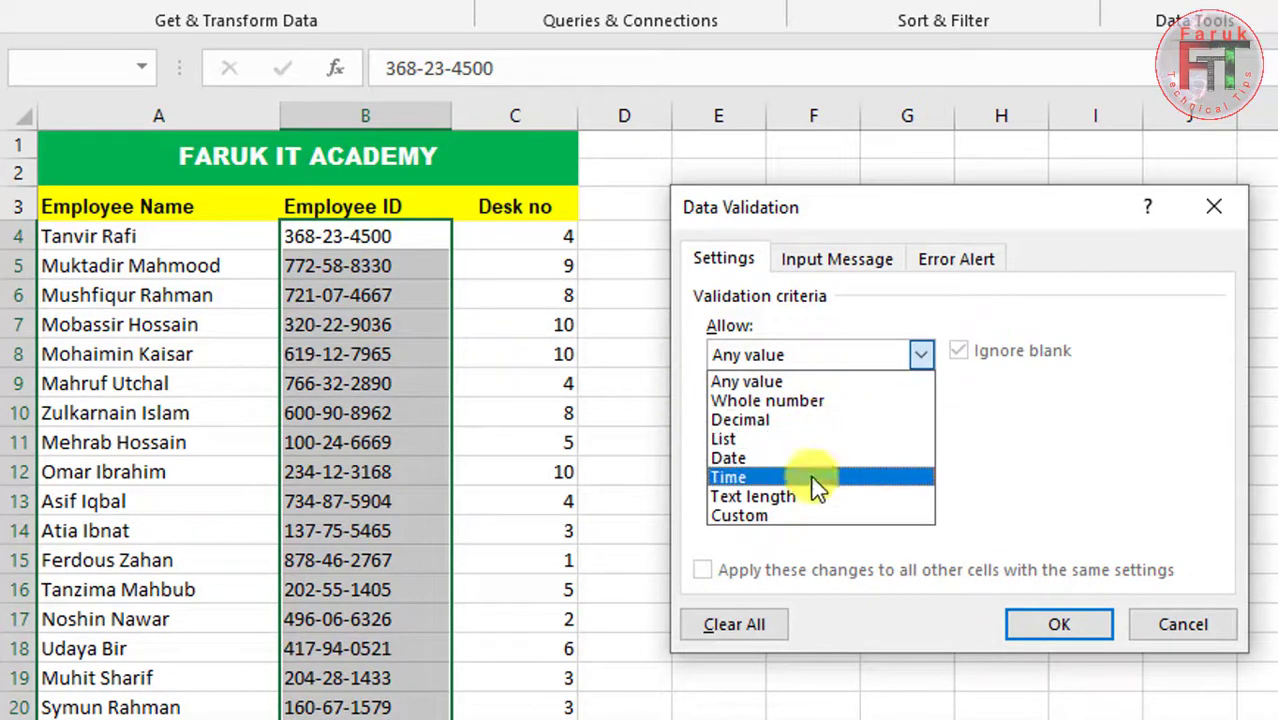
click(757, 498)
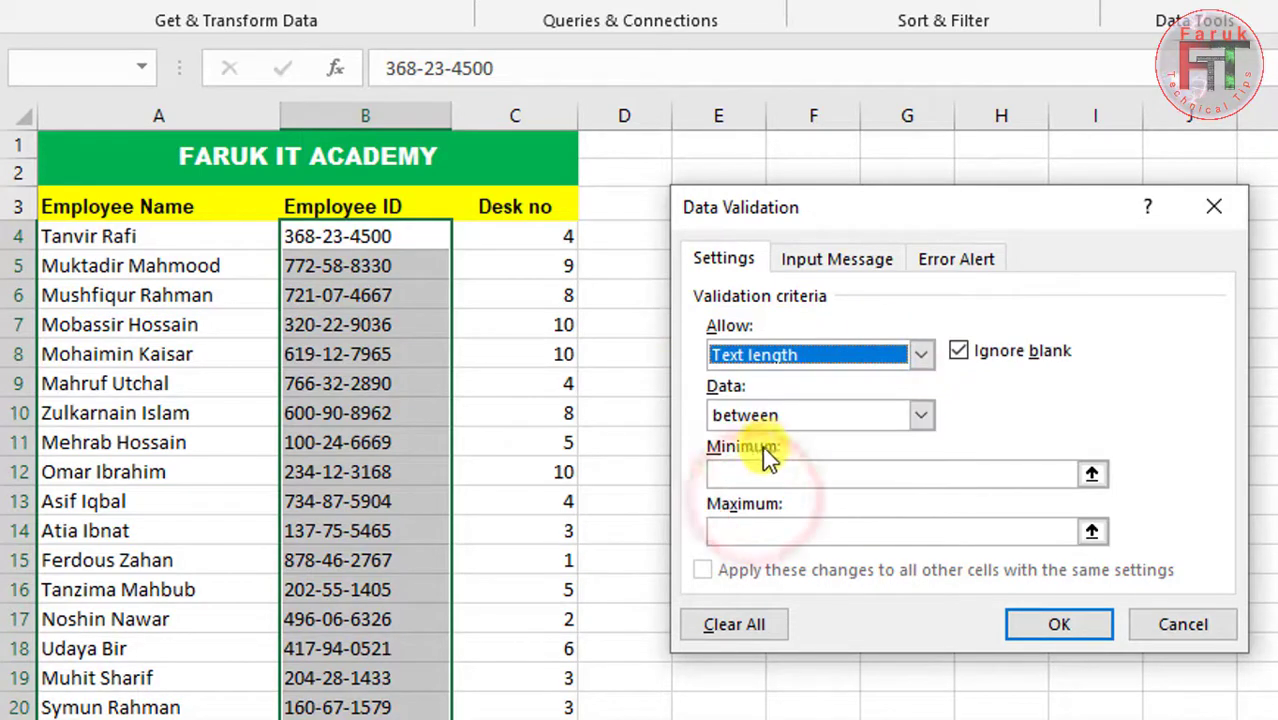
click(795, 418)
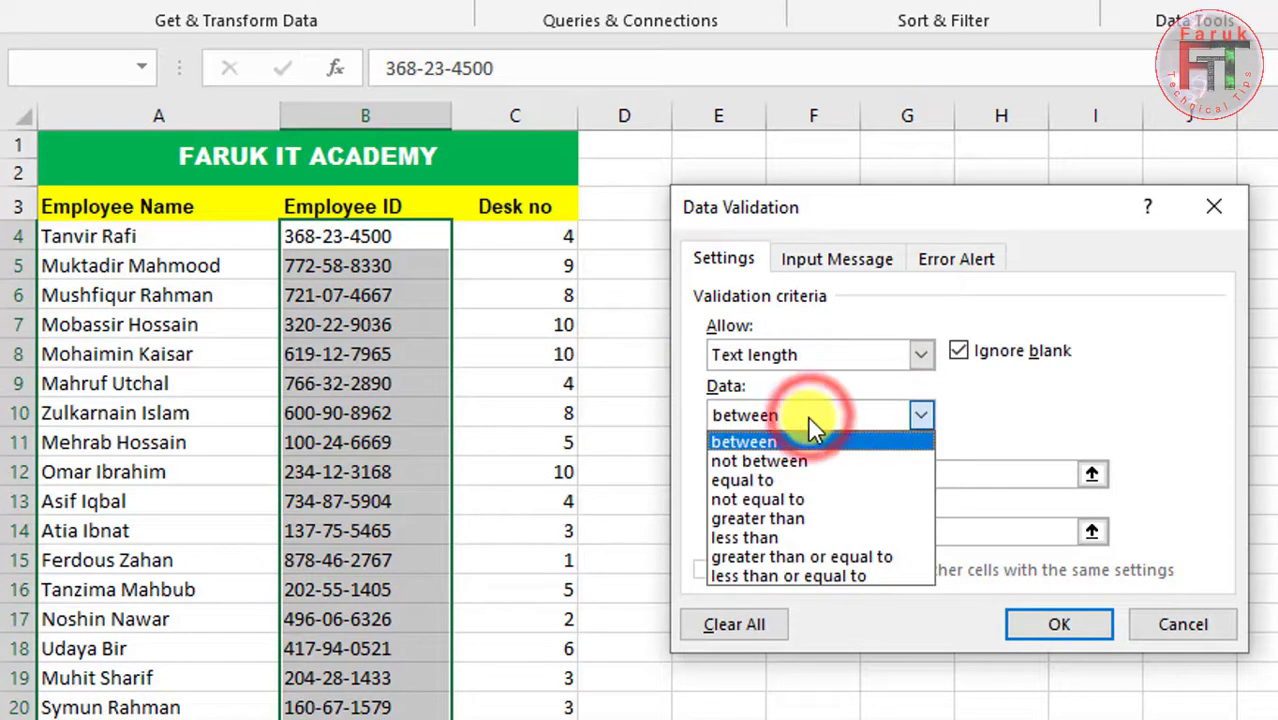
click(772, 479)
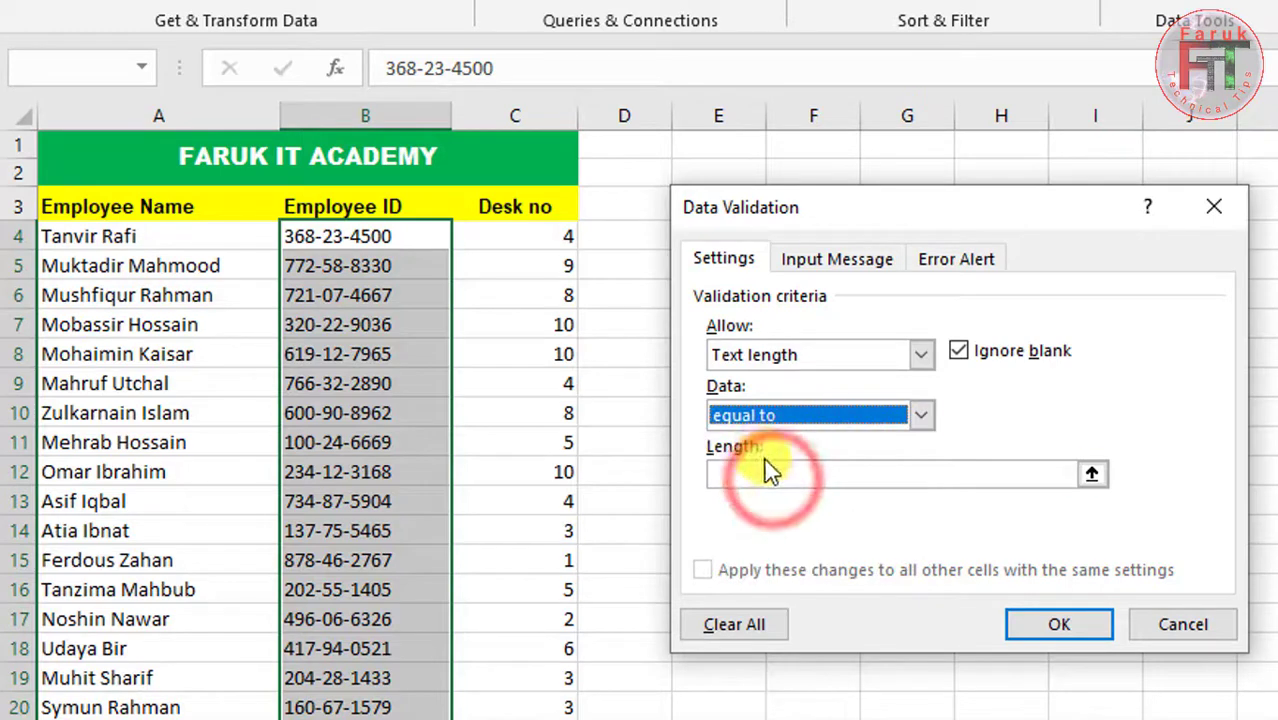
click(750, 467)
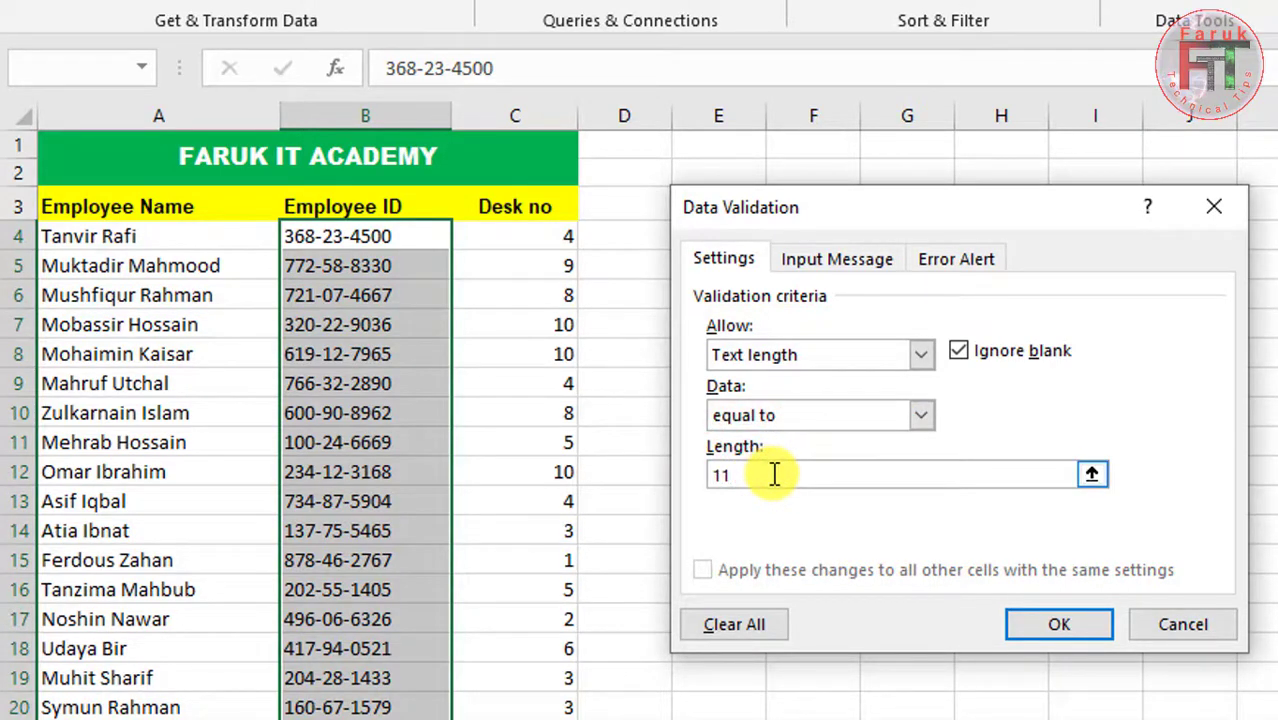
Review the input message, error alert and criteria, and apply the validation to the employee IDs.
click(820, 261)
click(962, 259)
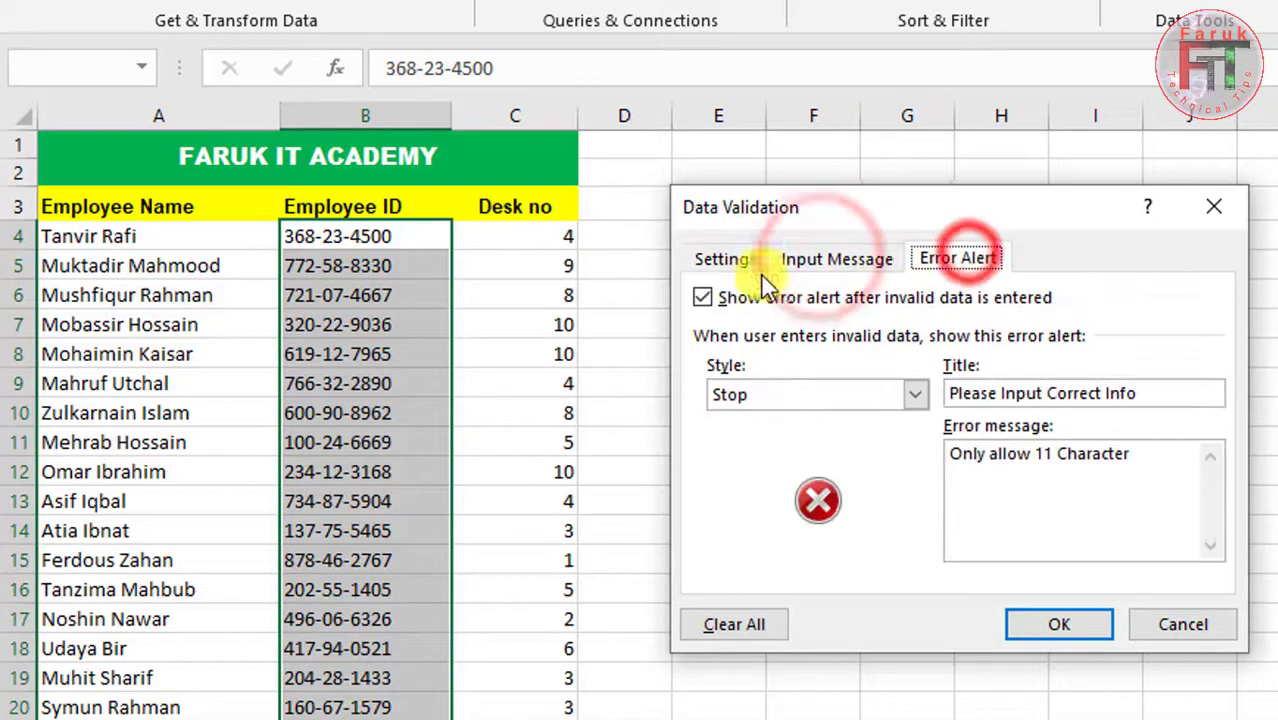
click(722, 259)
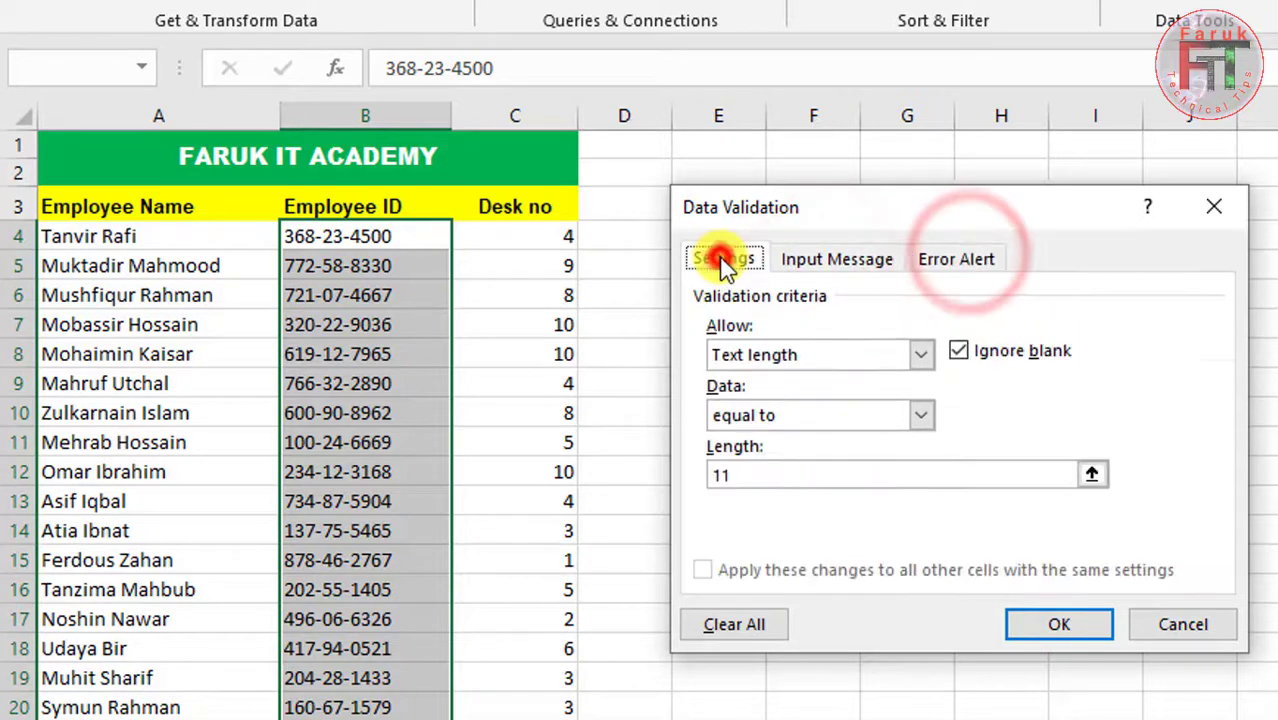
click(1042, 630)
Test the length rule by appending 11 to the employee ID in B4, retry the entry once and cancel it.
click(342, 479)
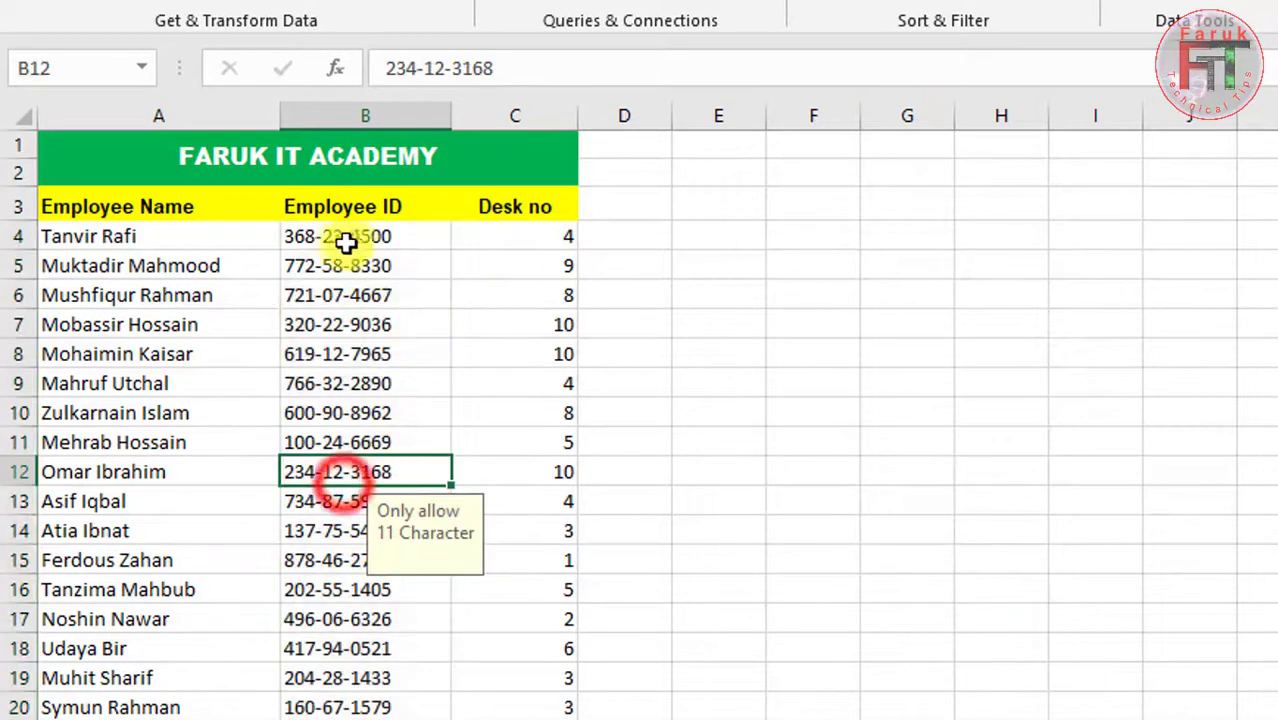
click(385, 240)
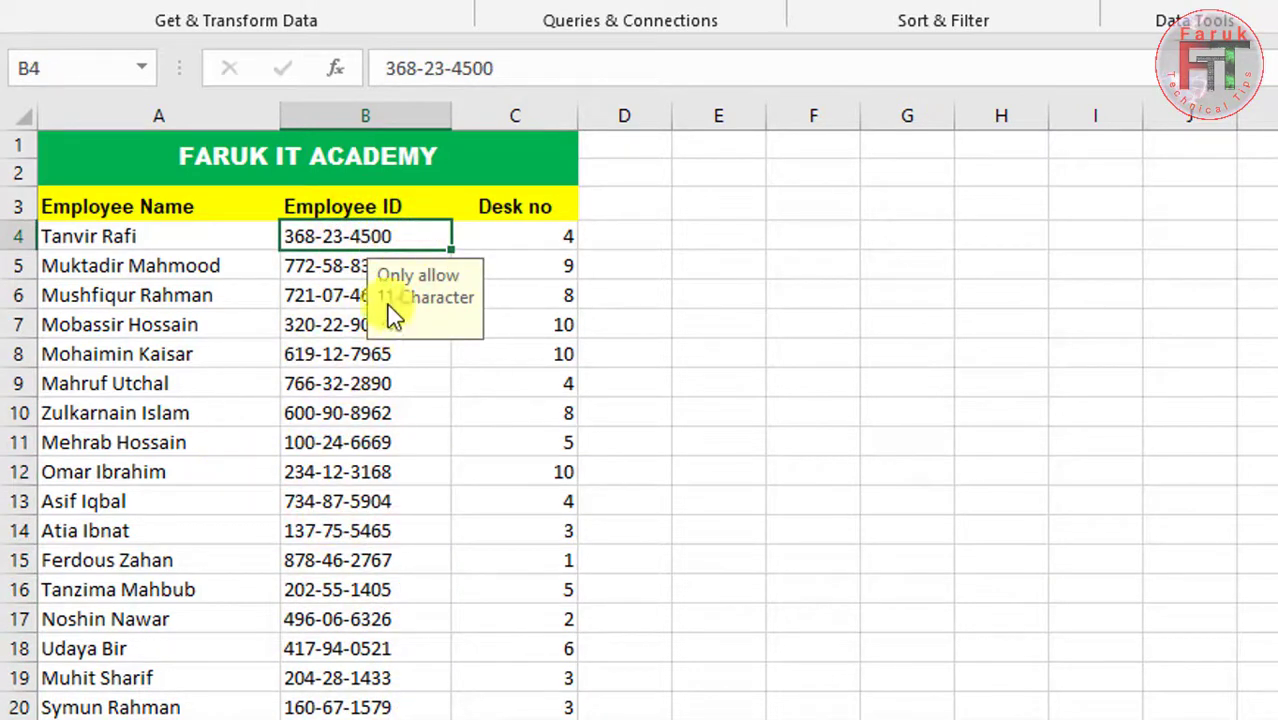
double_click(399, 237)
text(1)
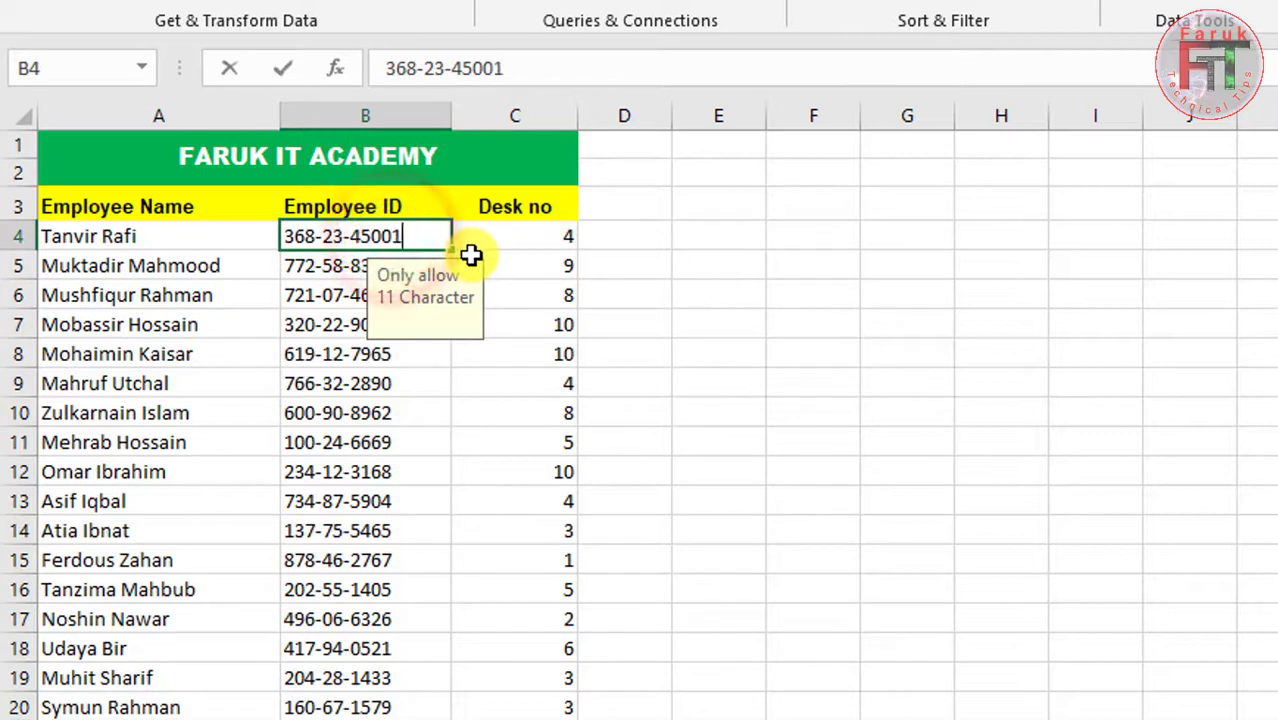
text(1)
click(437, 430)
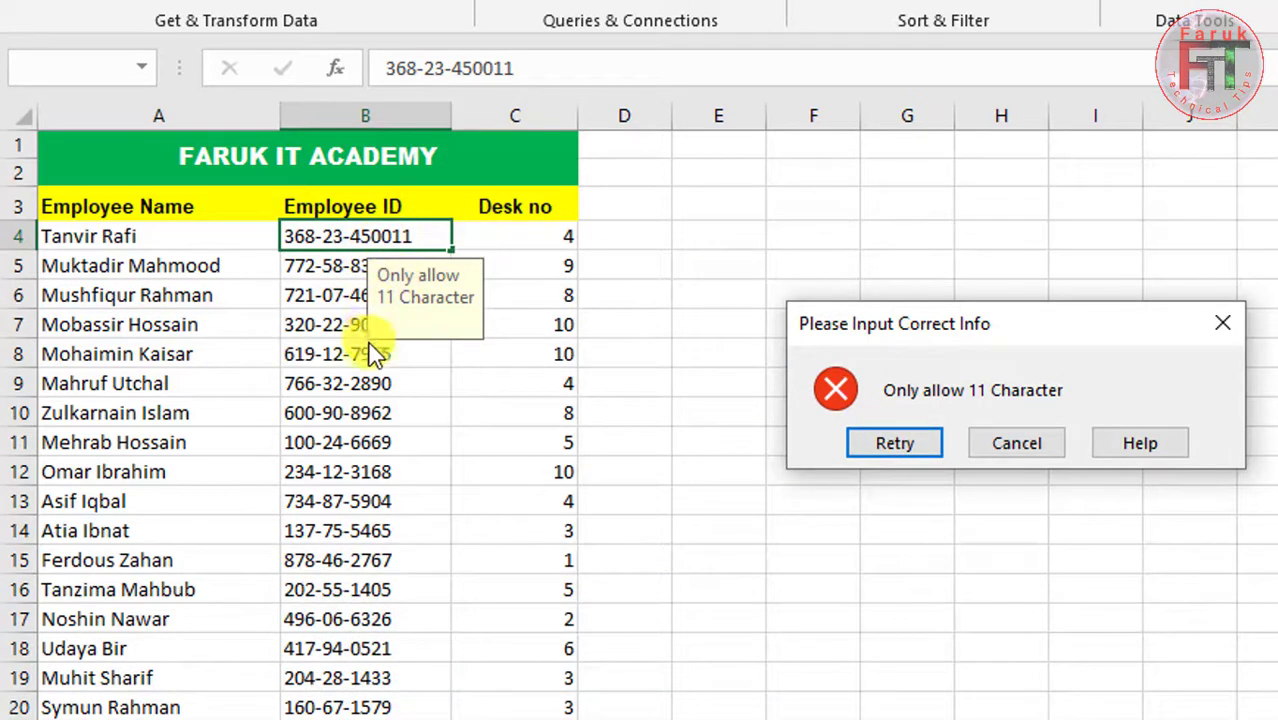
click(903, 442)
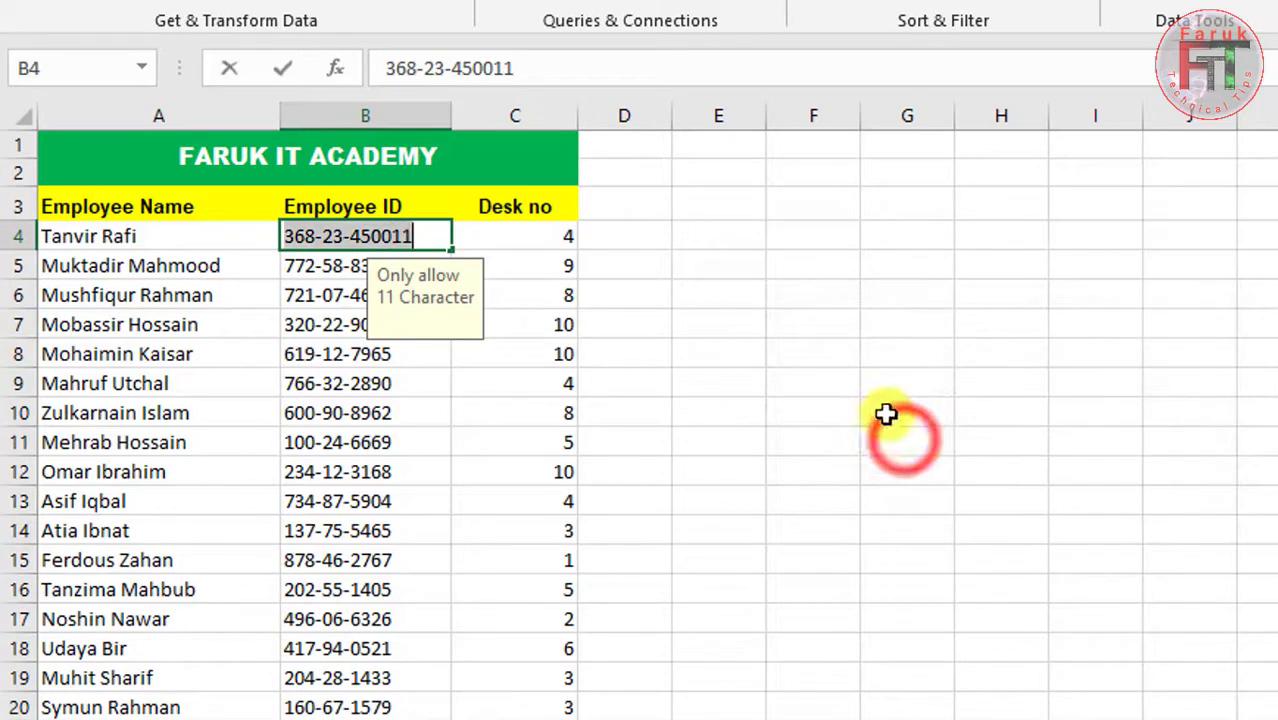
click(880, 472)
click(1013, 444)
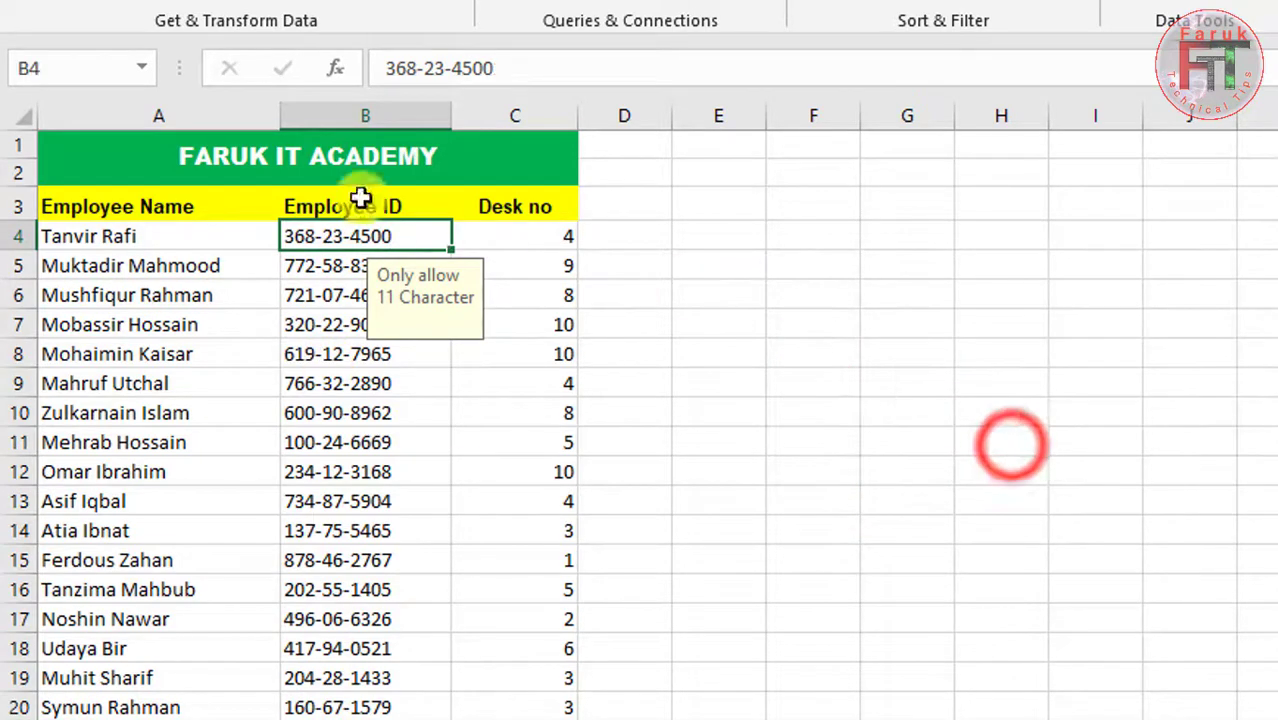
click(422, 408)
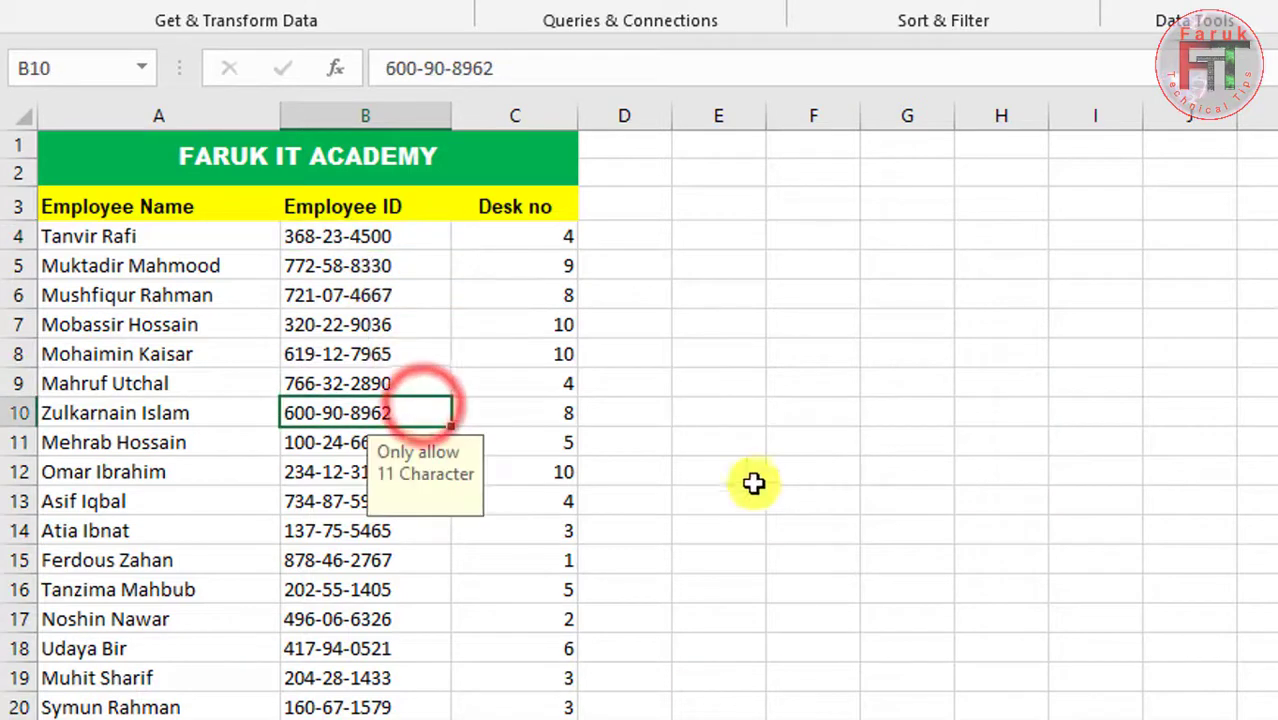
drag(522, 240, 522, 531)
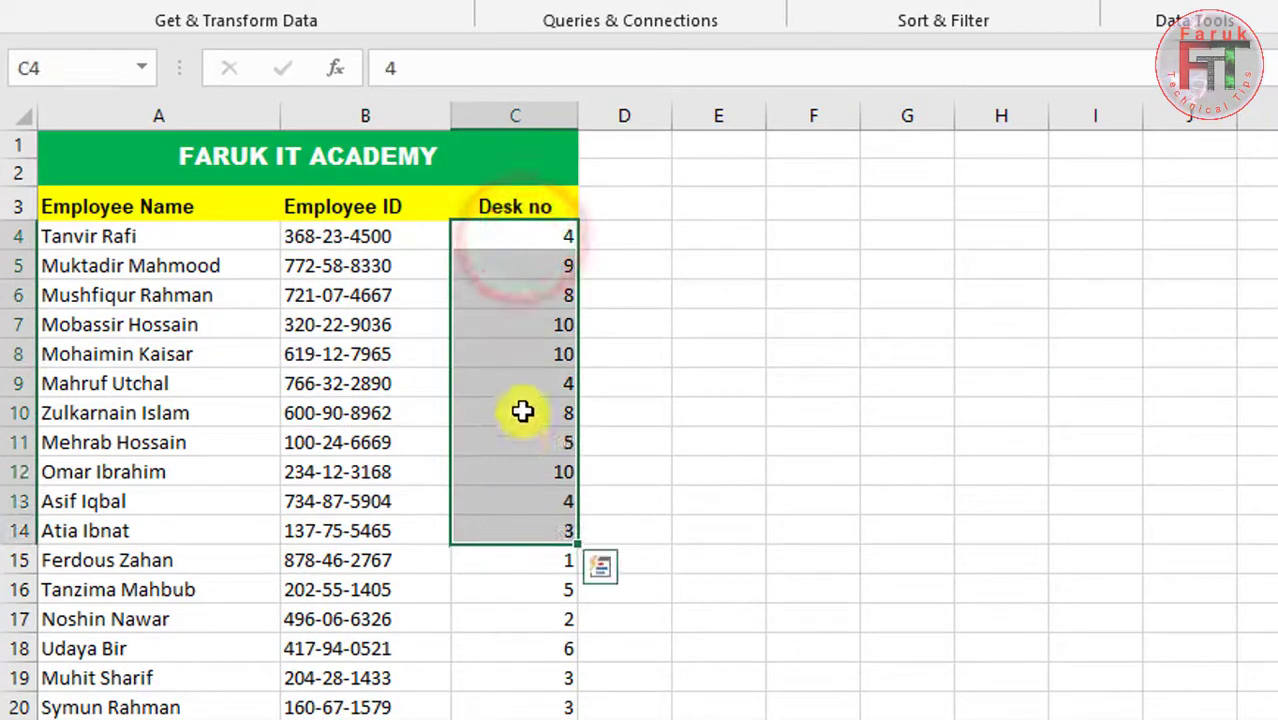
click(522, 411)
click(525, 236)
click(527, 265)
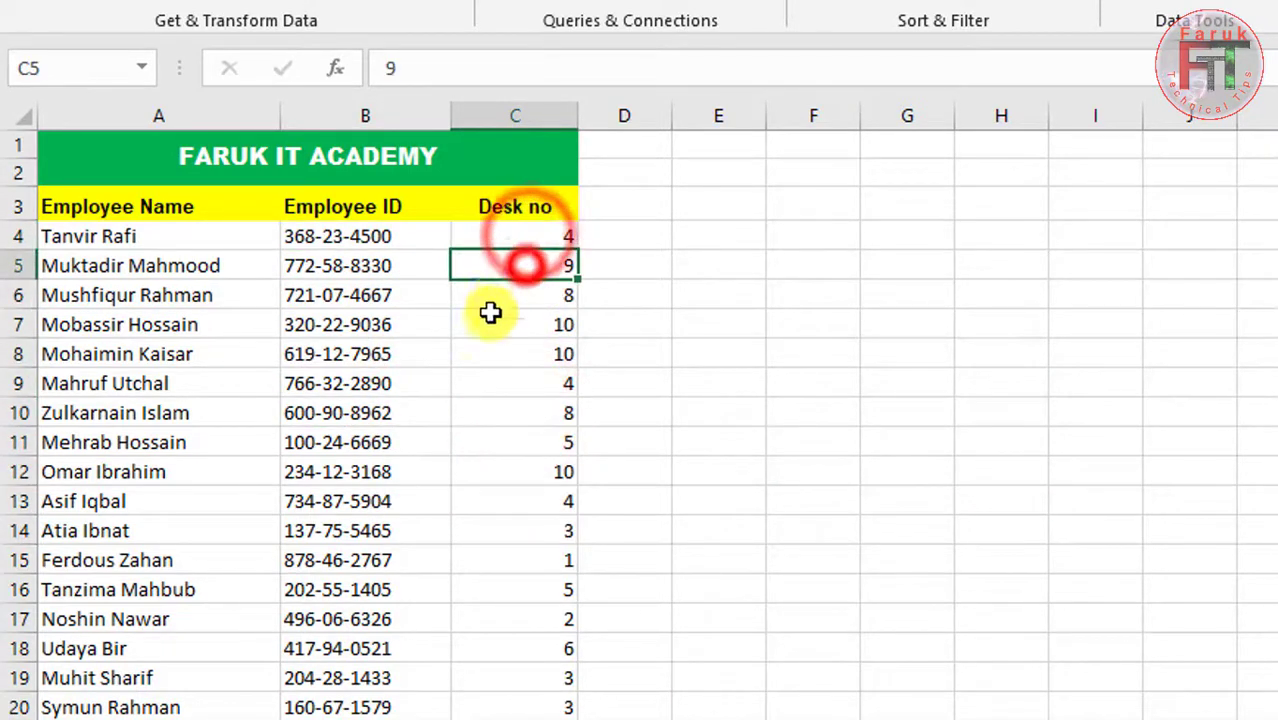
drag(522, 354, 524, 501)
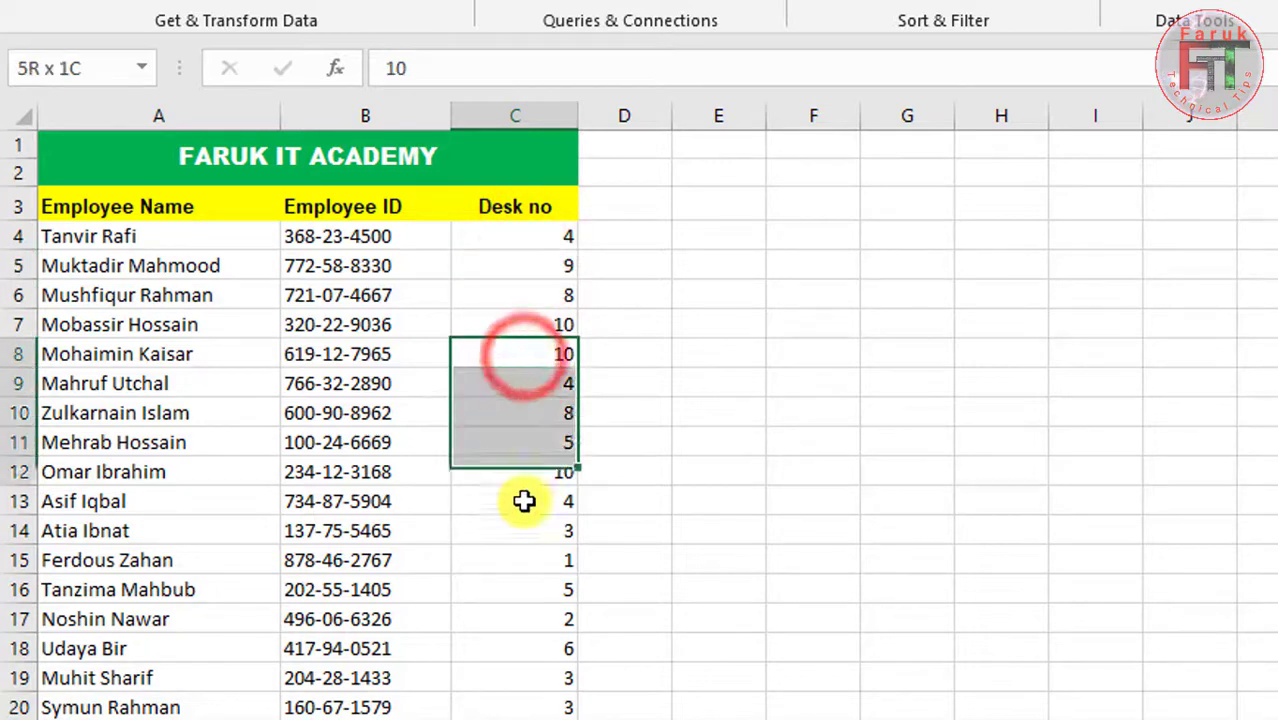
drag(522, 265, 525, 586)
scroll(525, 583, down, 2)
scroll(522, 577, up, 2)
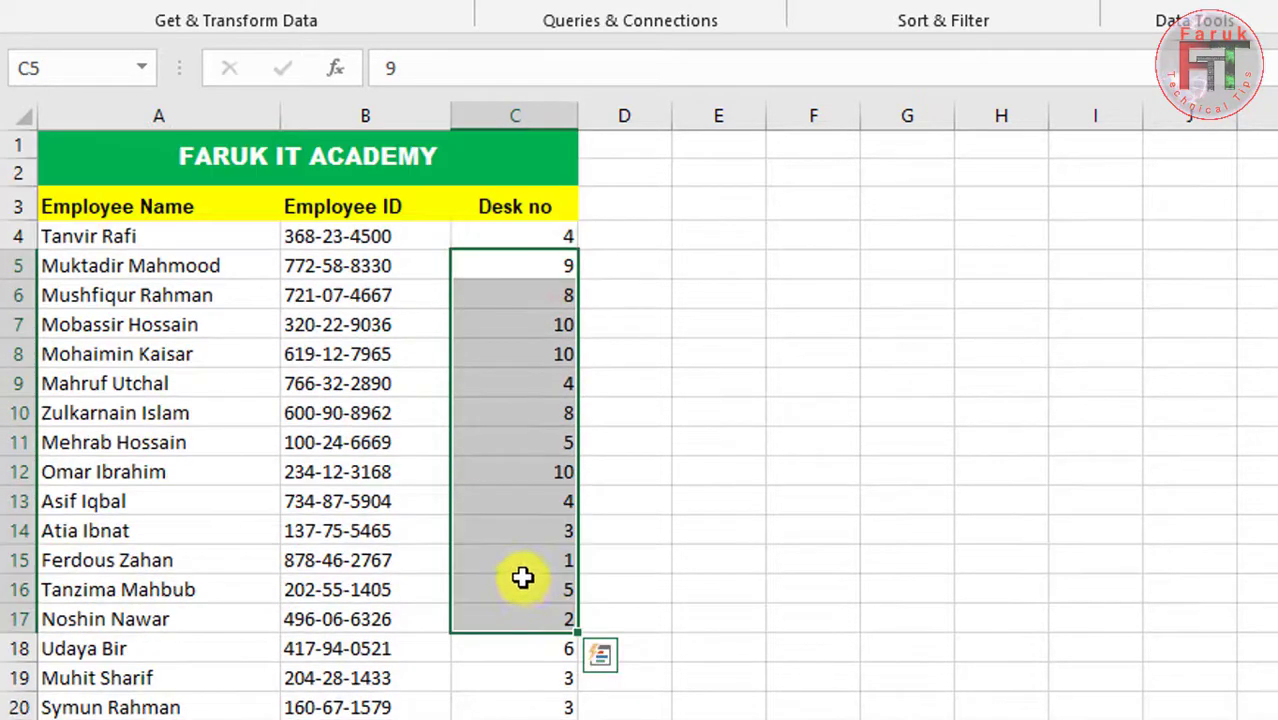
Select all desk numbers from C4 down to the end of the column and open their data validation settings.
click(508, 238)
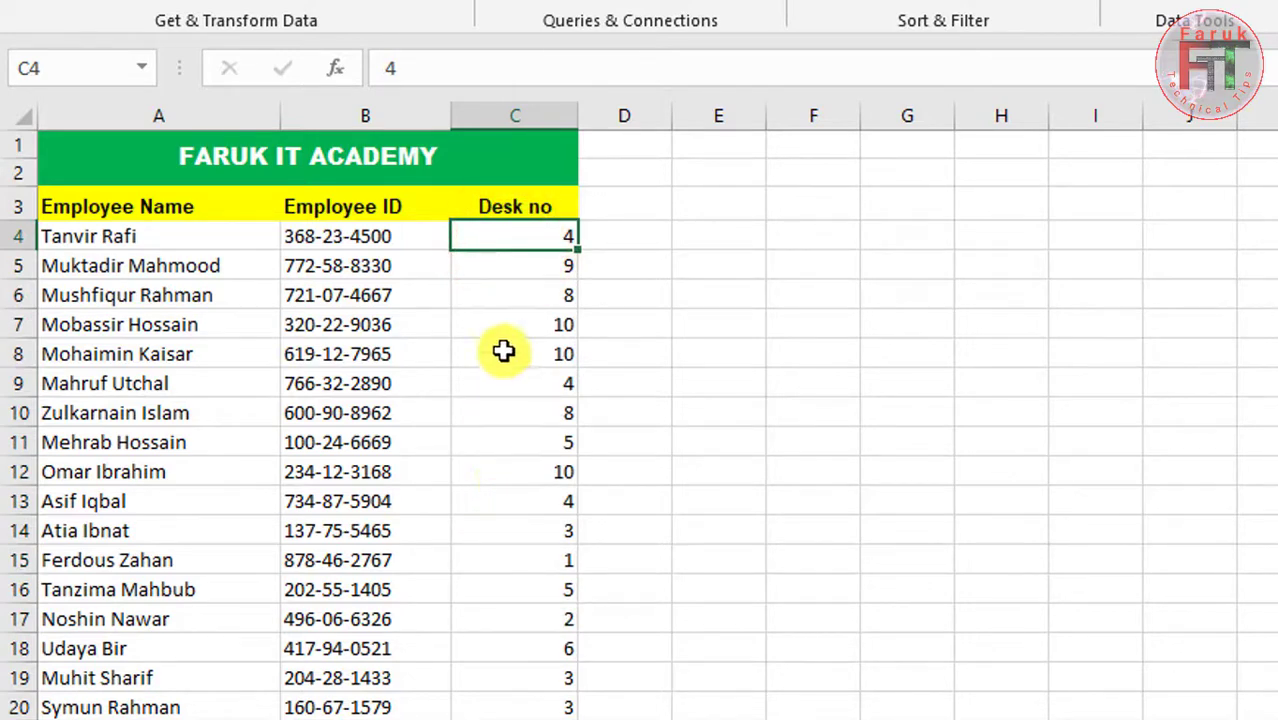
key(ctrl+shift+Down)
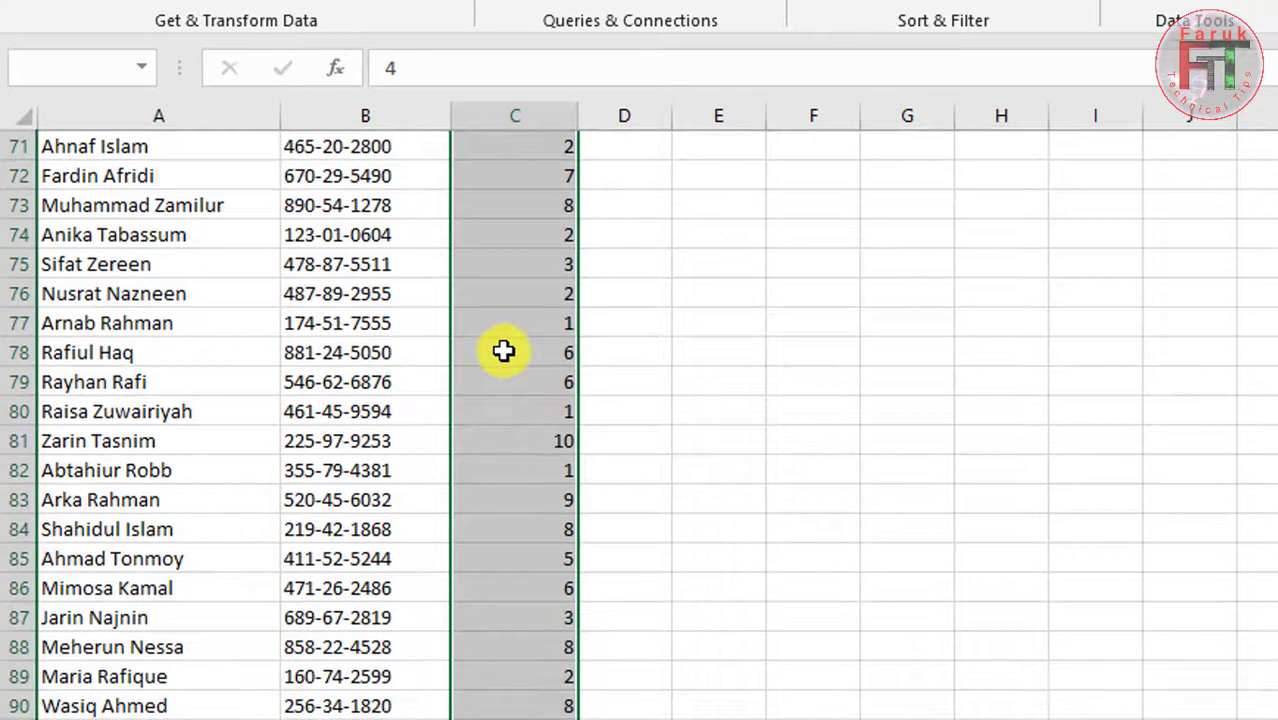
scroll(524, 558, down, 6)
scroll(524, 558, up, 20)
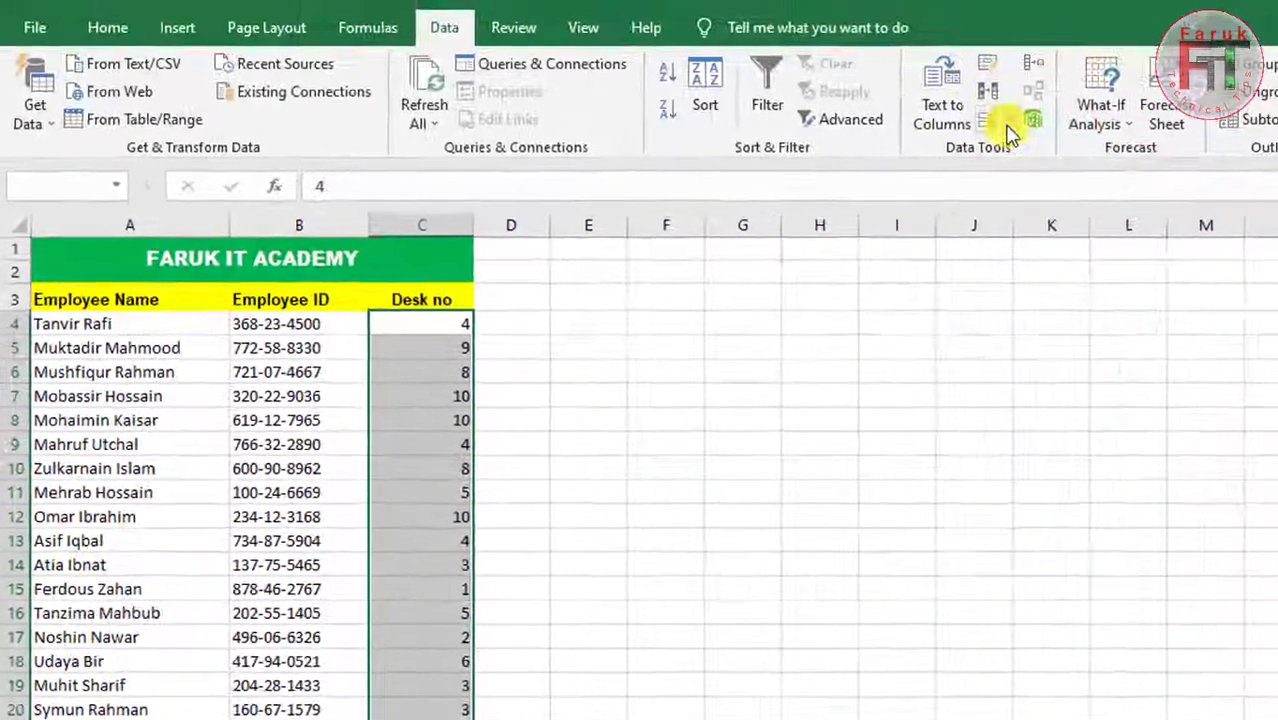
click(1118, 53)
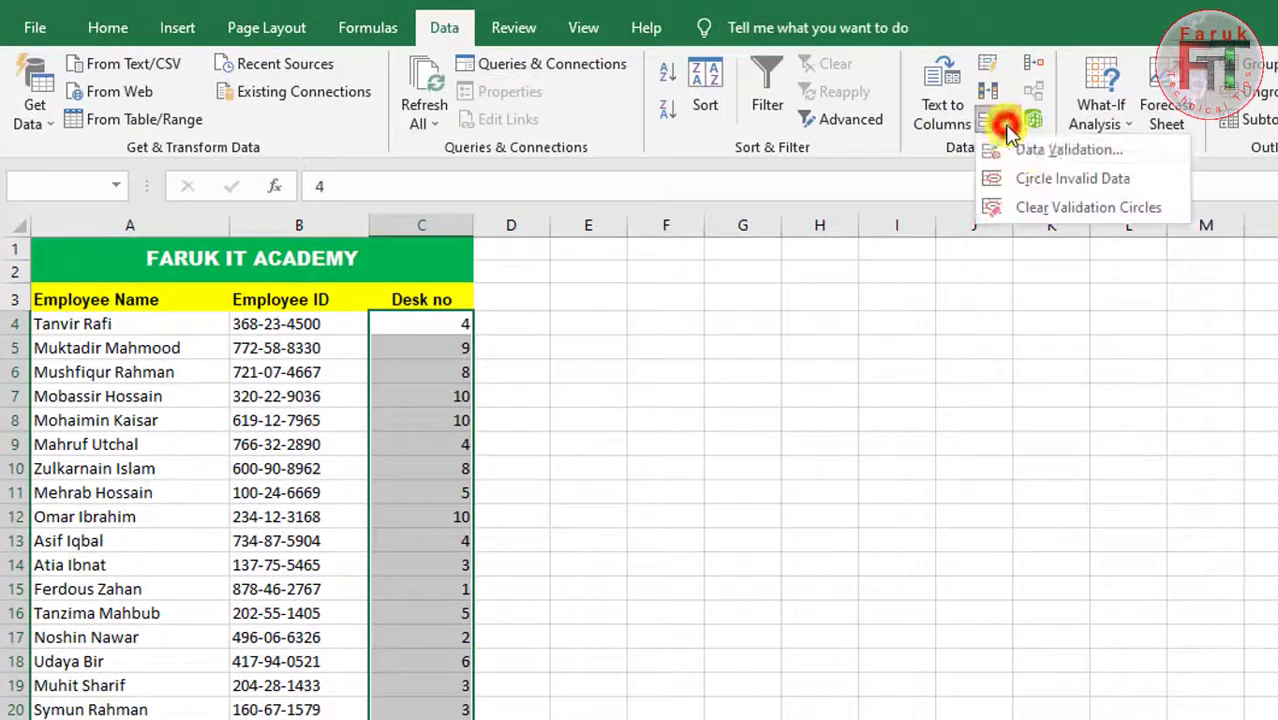
click(1070, 150)
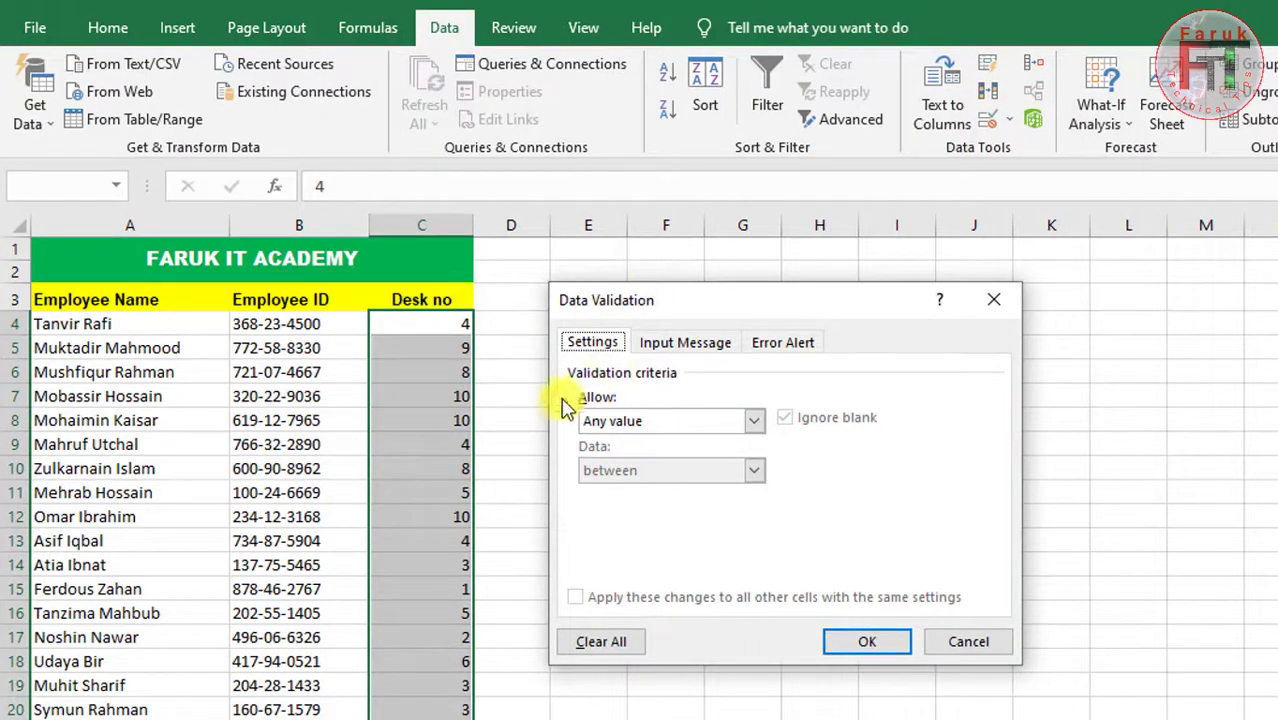
Set the validation criteria for the desk numbers to whole numbers between 1 and 10.
click(755, 428)
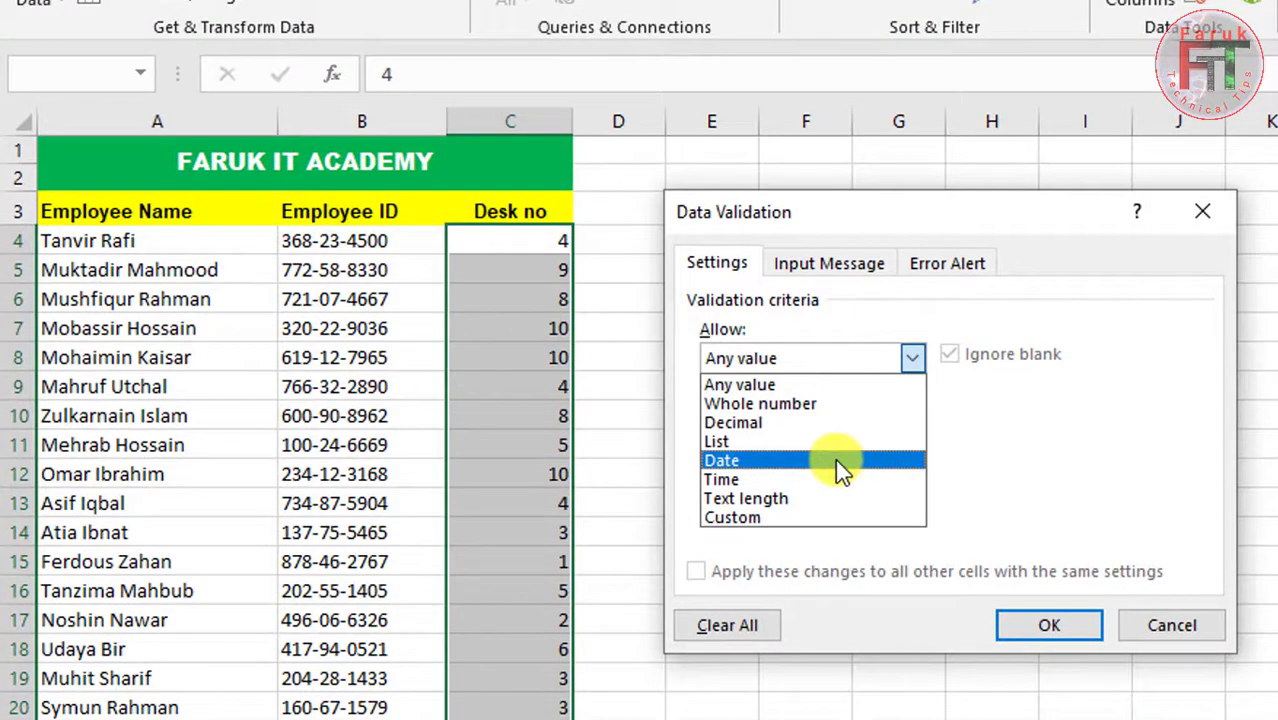
click(790, 405)
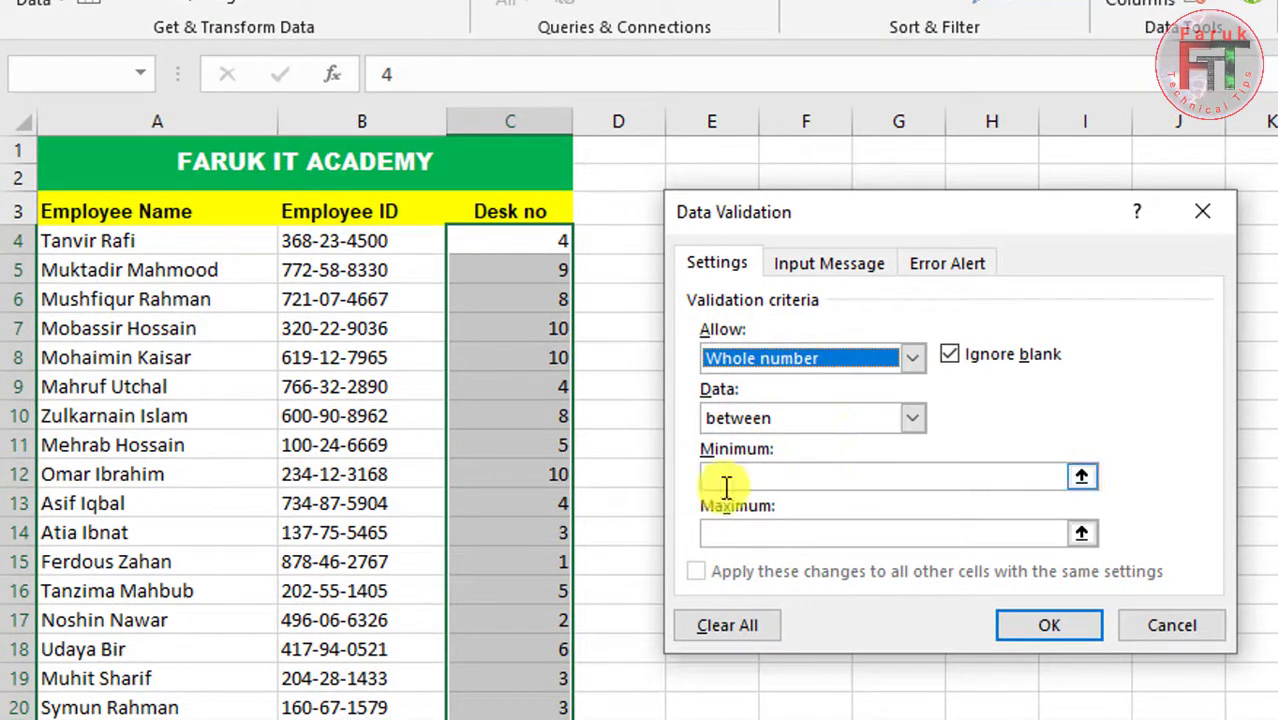
click(912, 418)
click(808, 428)
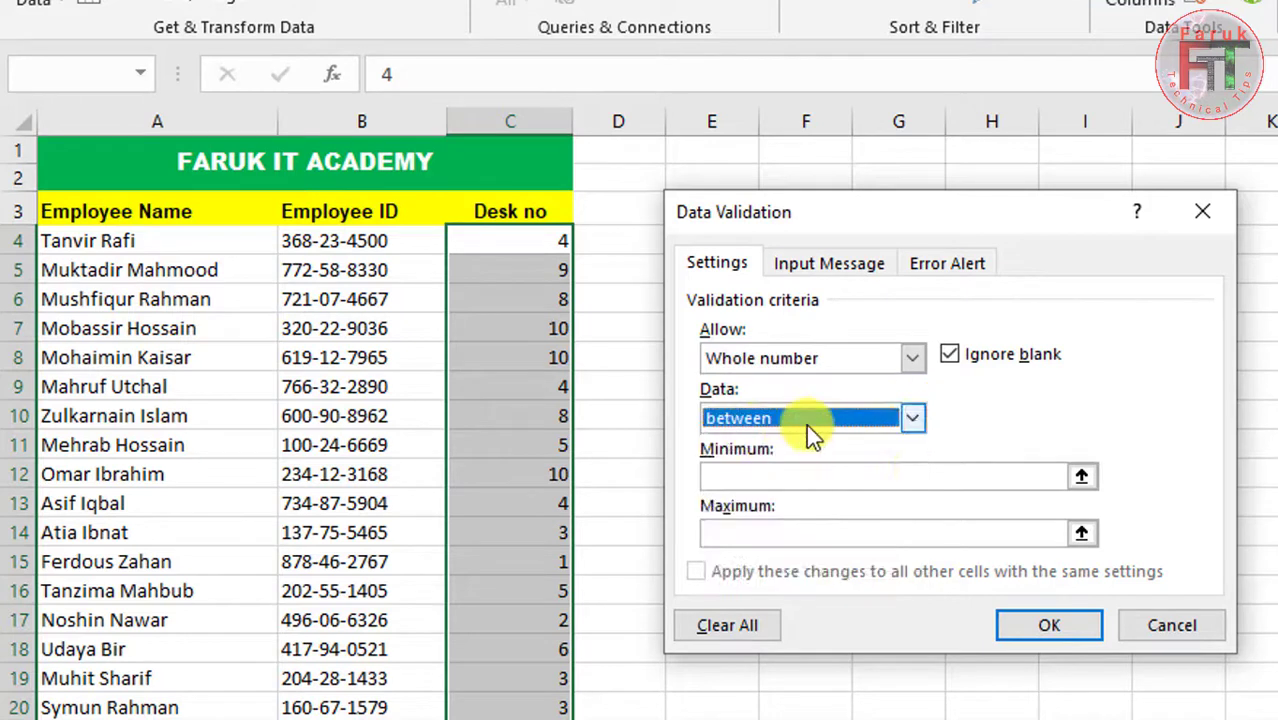
click(736, 477)
text(1)
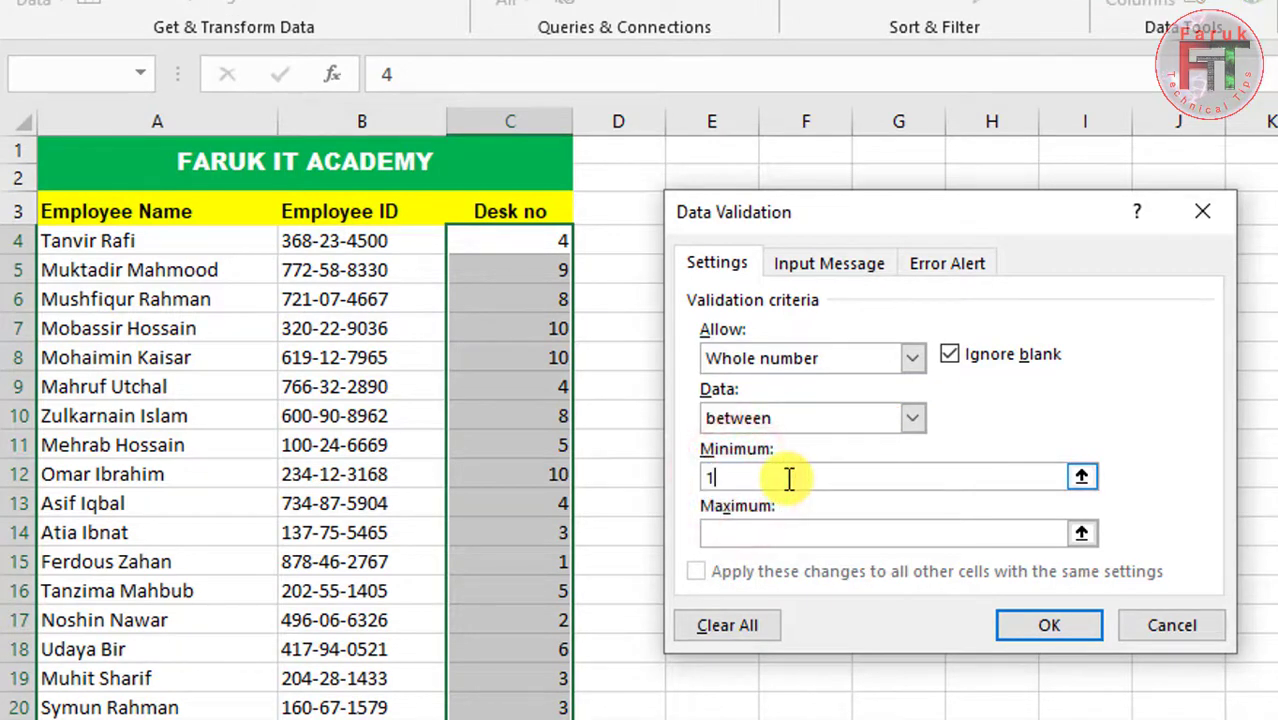
click(739, 538)
text(10)
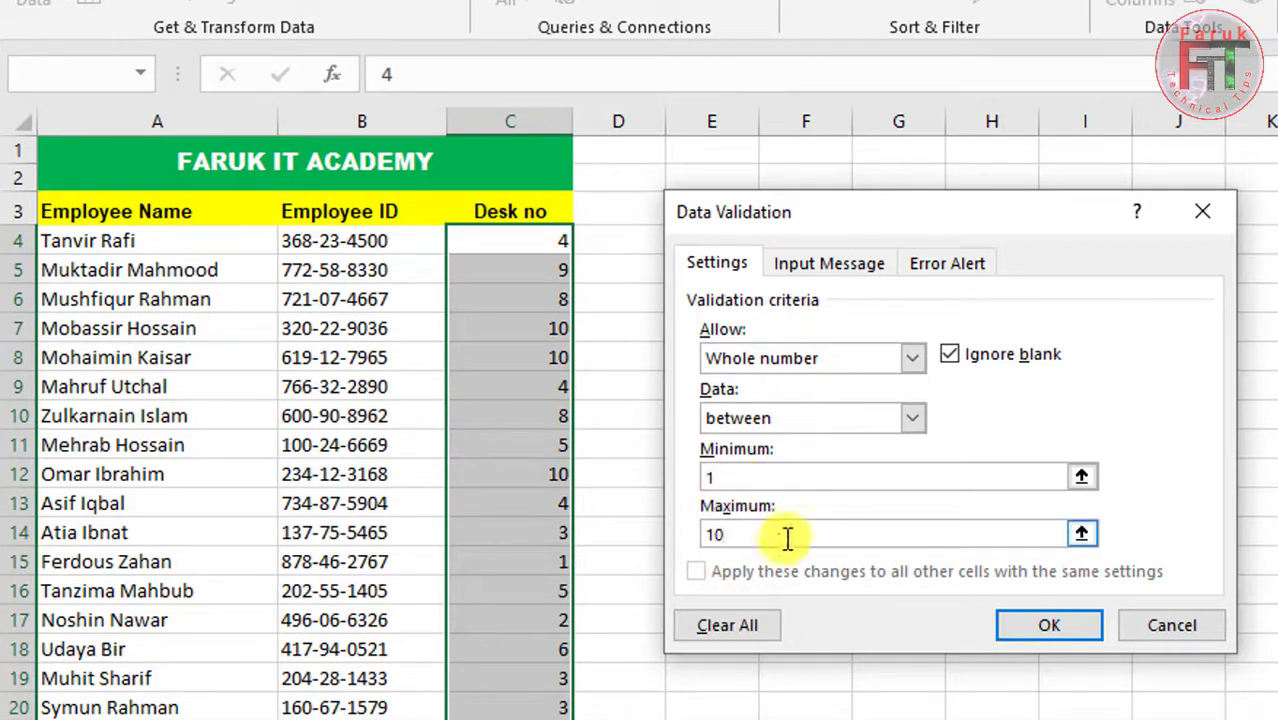
Enter the input message "Only allow 1 to 10" and title the error alert "Please Input Correct Info".
click(838, 268)
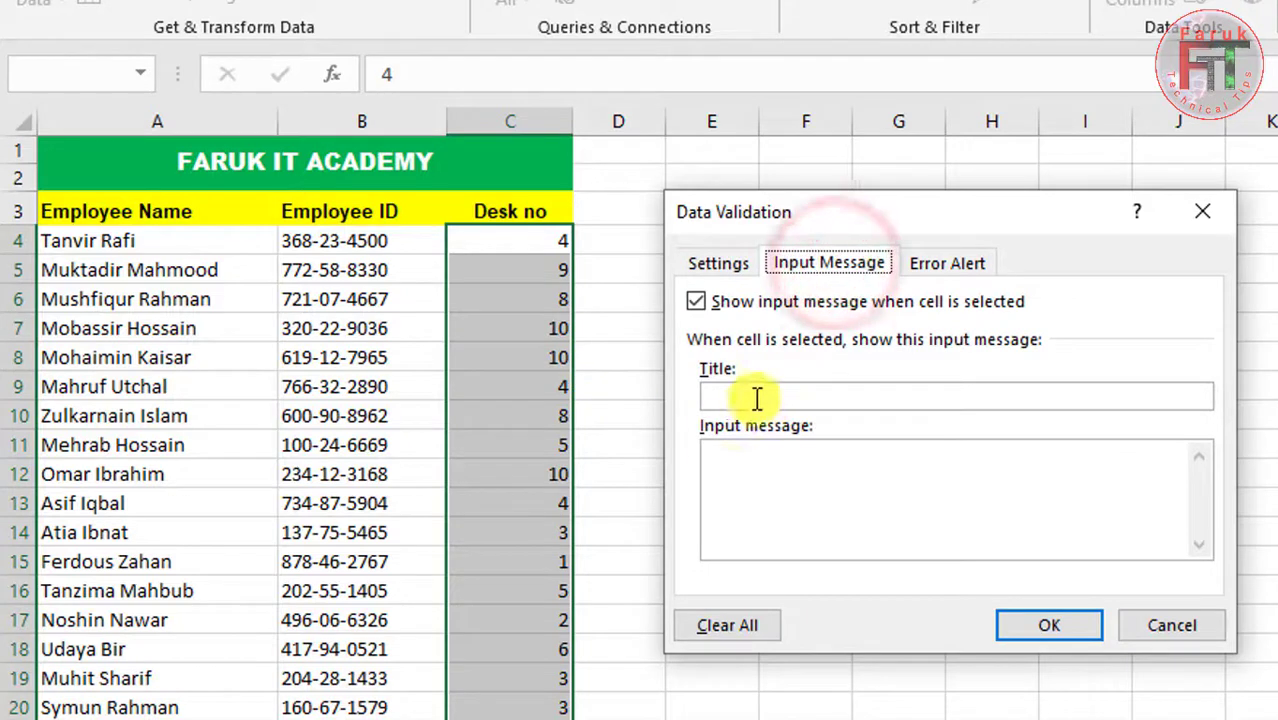
click(726, 467)
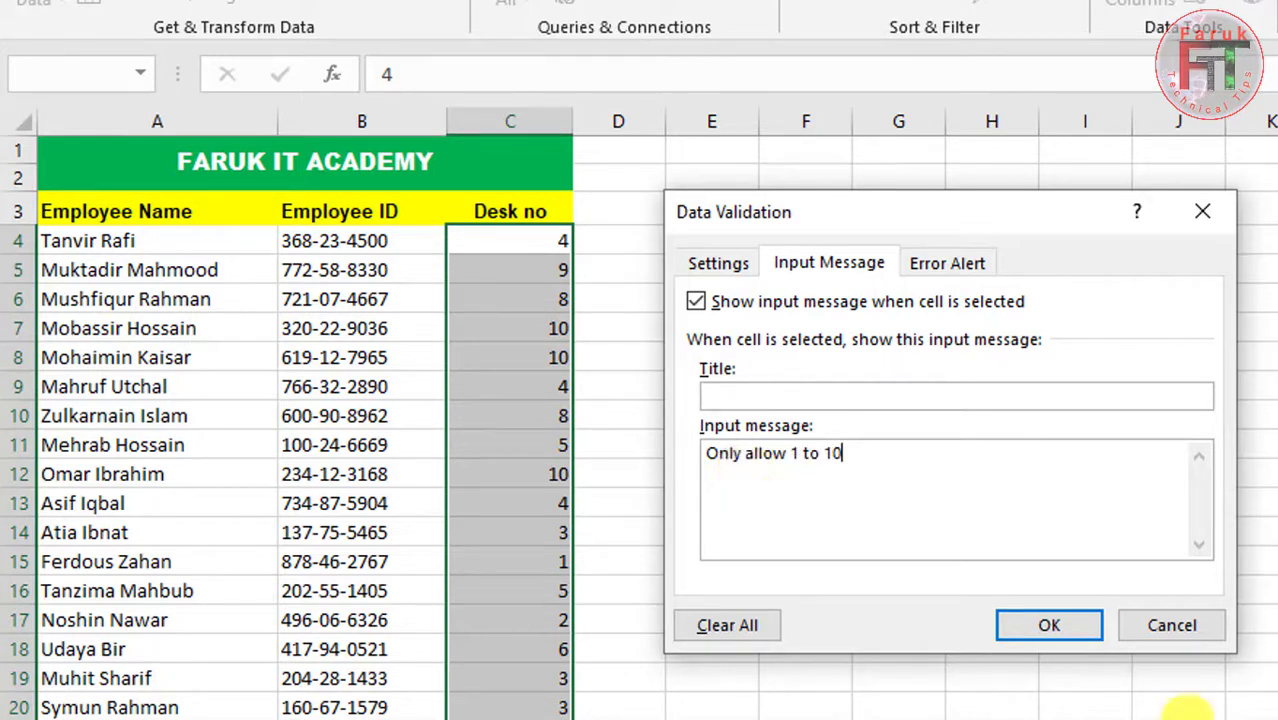
click(970, 263)
click(970, 396)
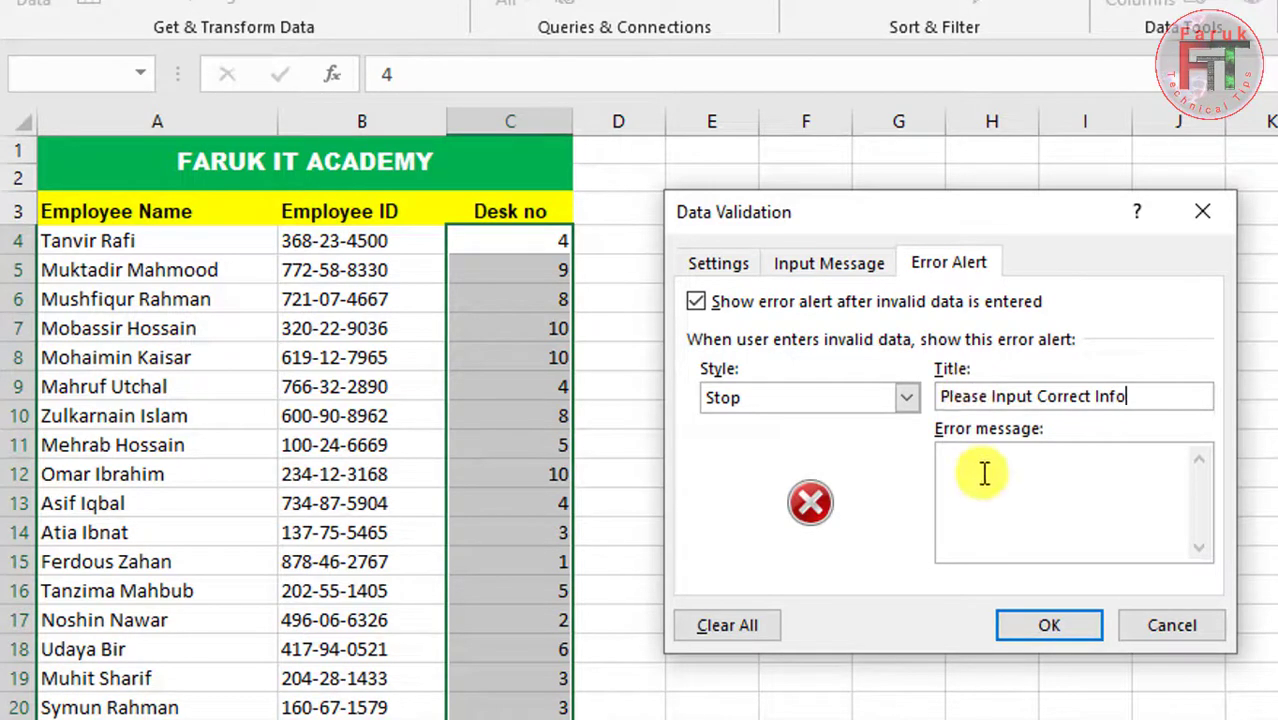
Copy the input message's text into the error alert's message and apply the validation to the desk numbers.
click(820, 262)
drag(856, 451, 585, 442)
key(ctrl+c)
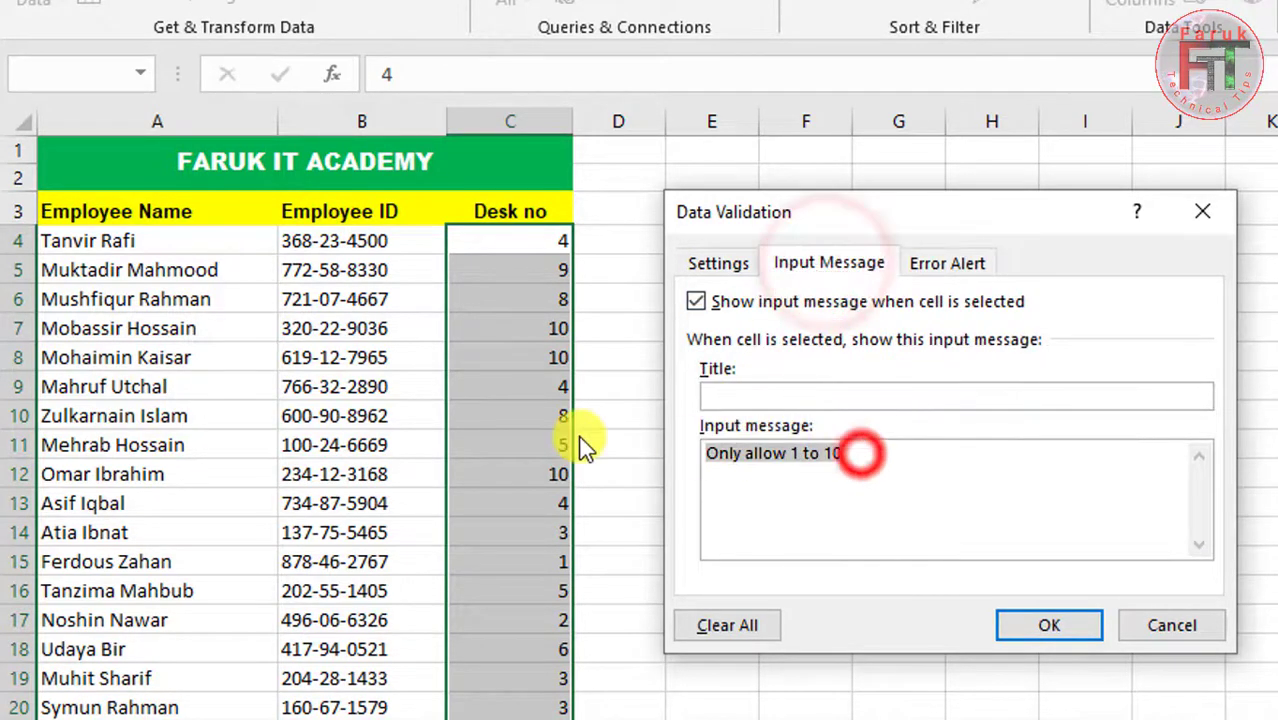
click(945, 262)
click(965, 488)
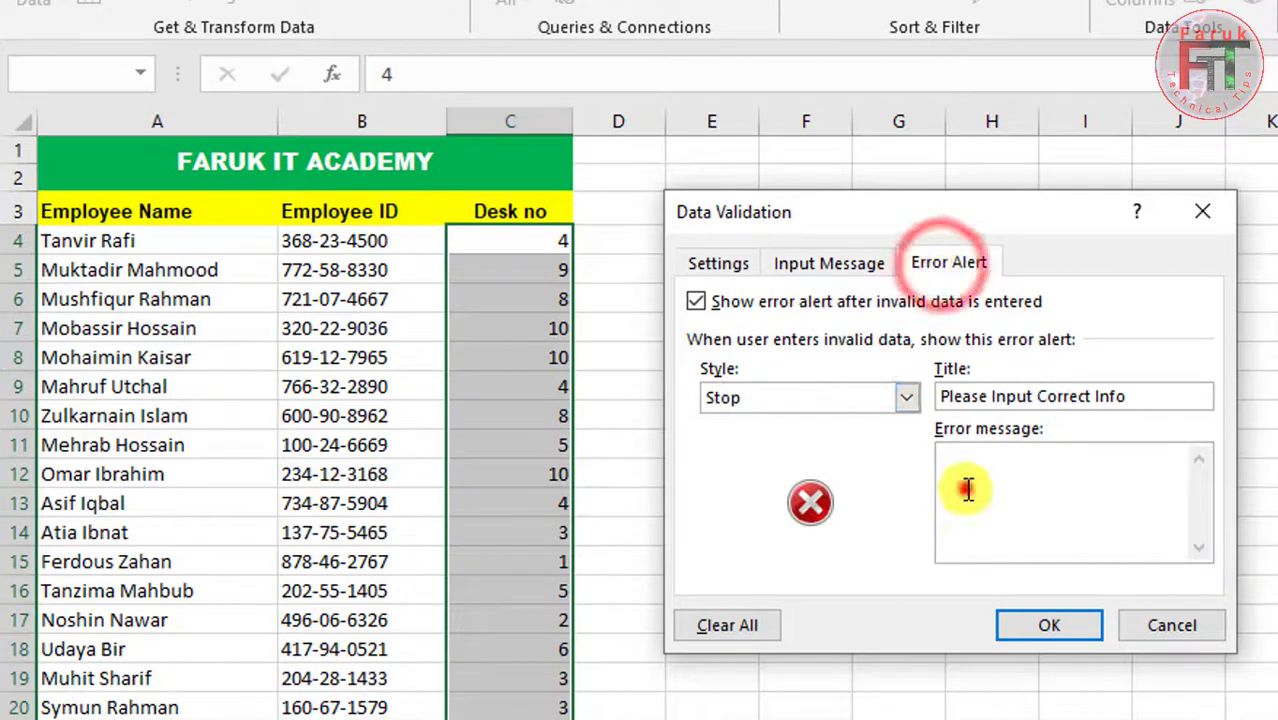
key(ctrl+v)
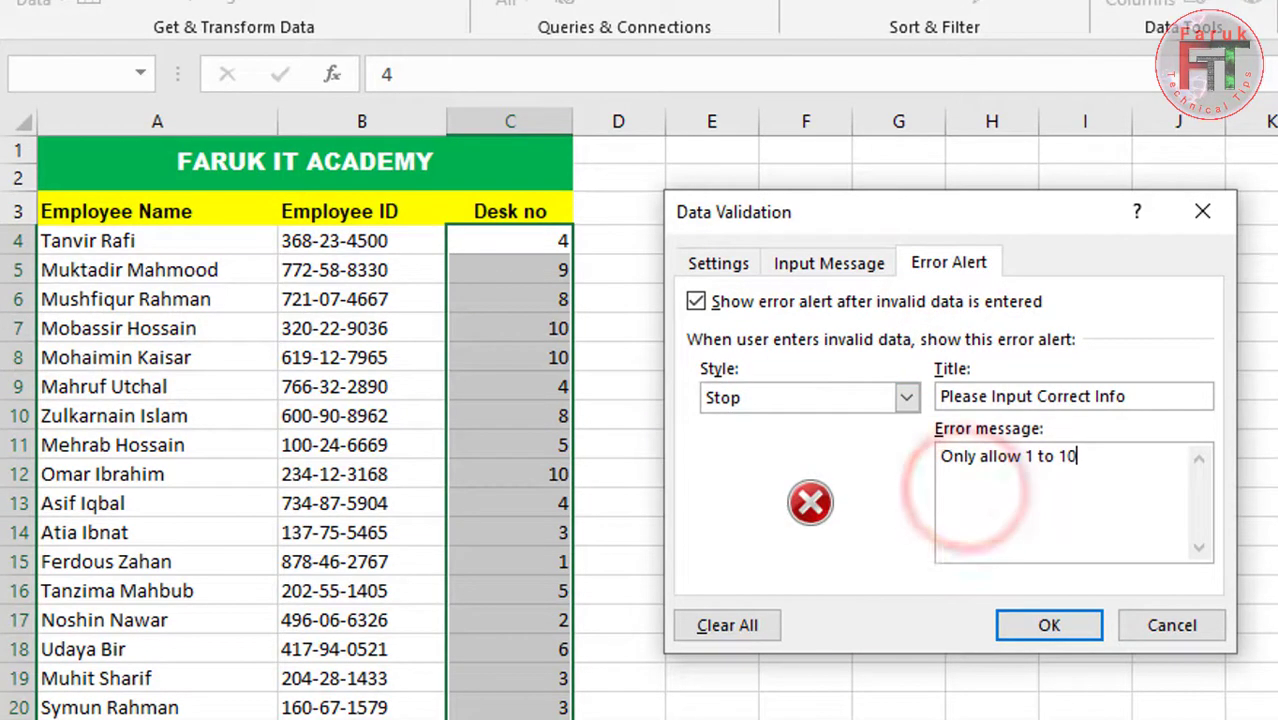
click(1038, 632)
Check the input message on C9, test the desk number rule by entering 11 in C4, and cancel the entry.
click(516, 382)
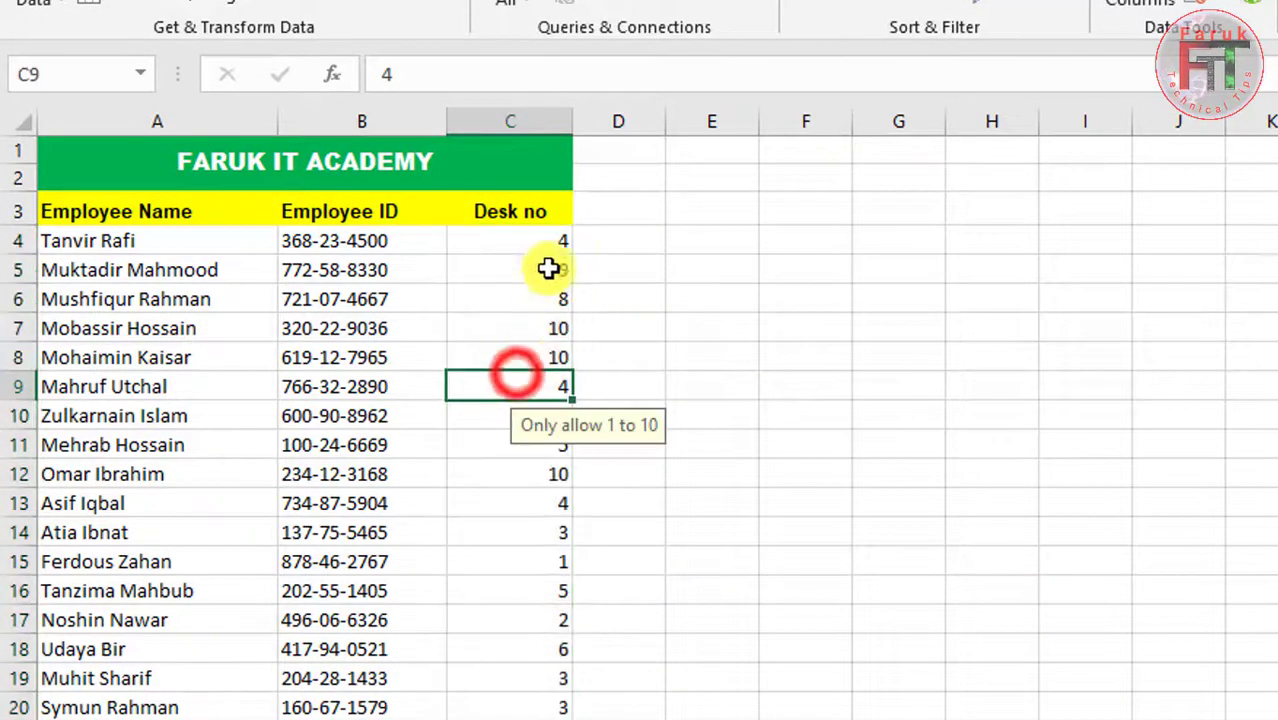
click(539, 240)
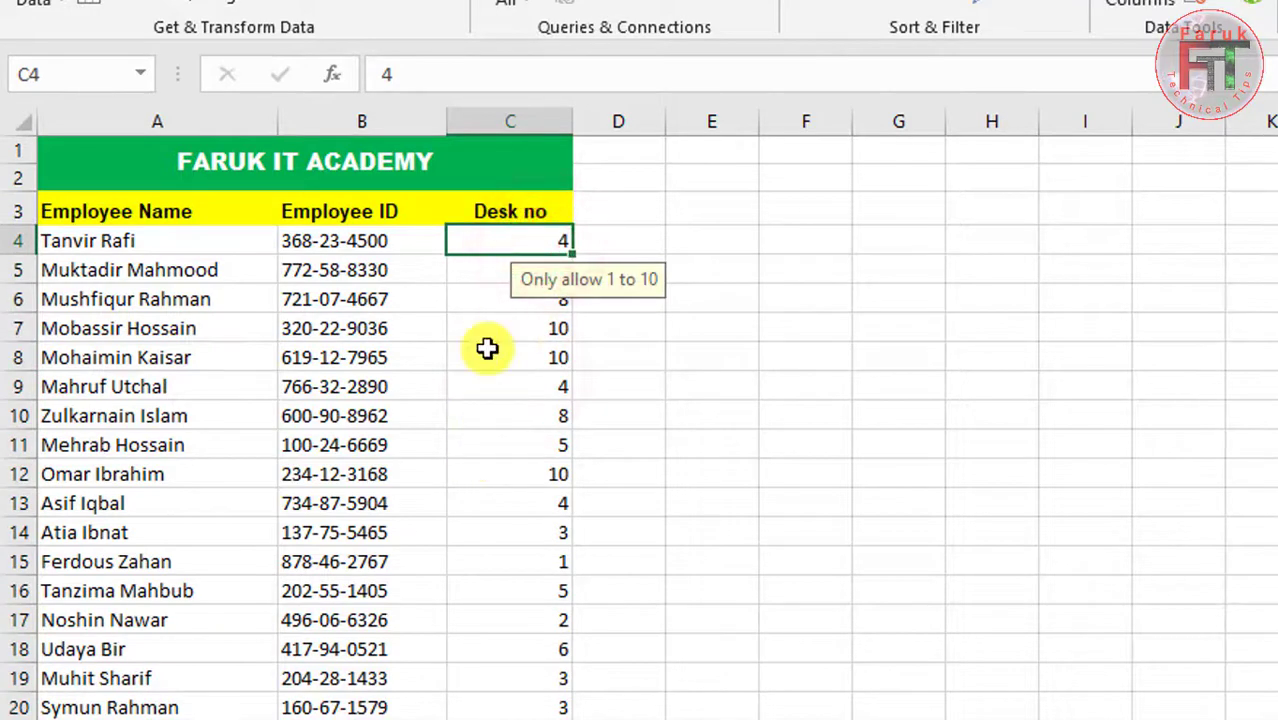
text(11)
click(650, 419)
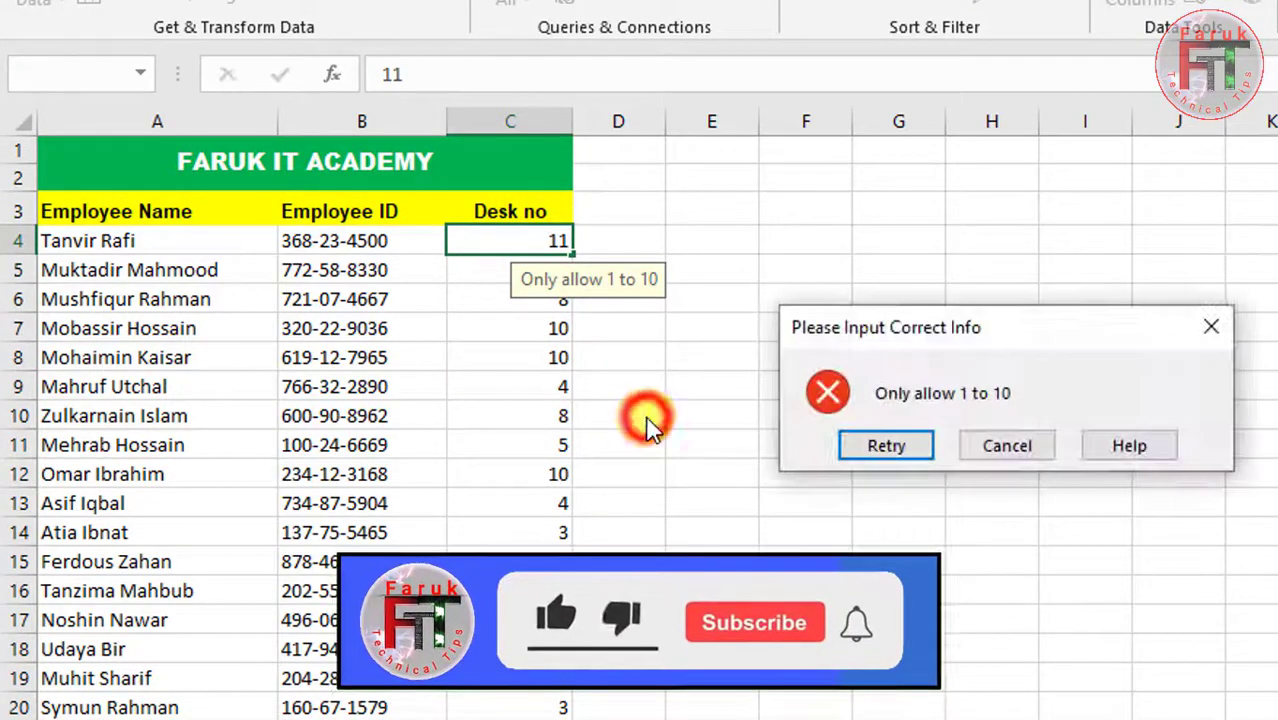
click(1006, 450)
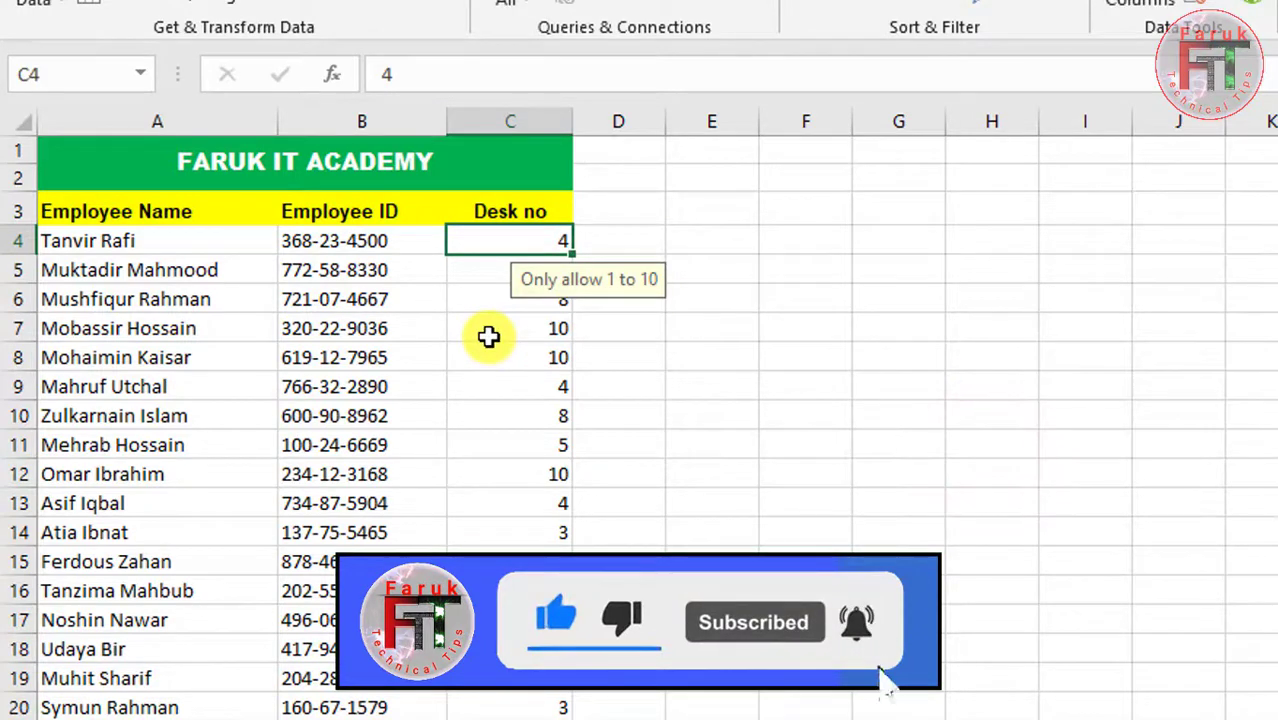
Enter the valid desk numbers 5 in C4 and 10 in C6.
key(Return)
click(456, 440)
click(522, 300)
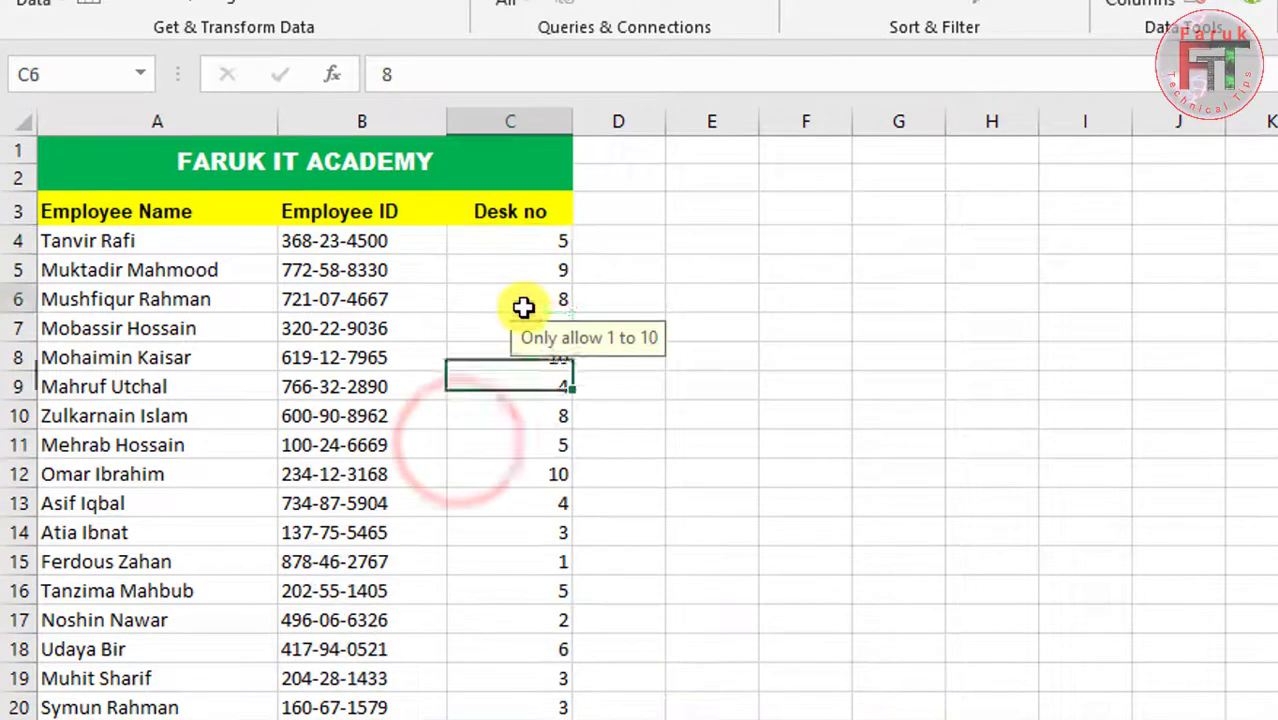
text(10)
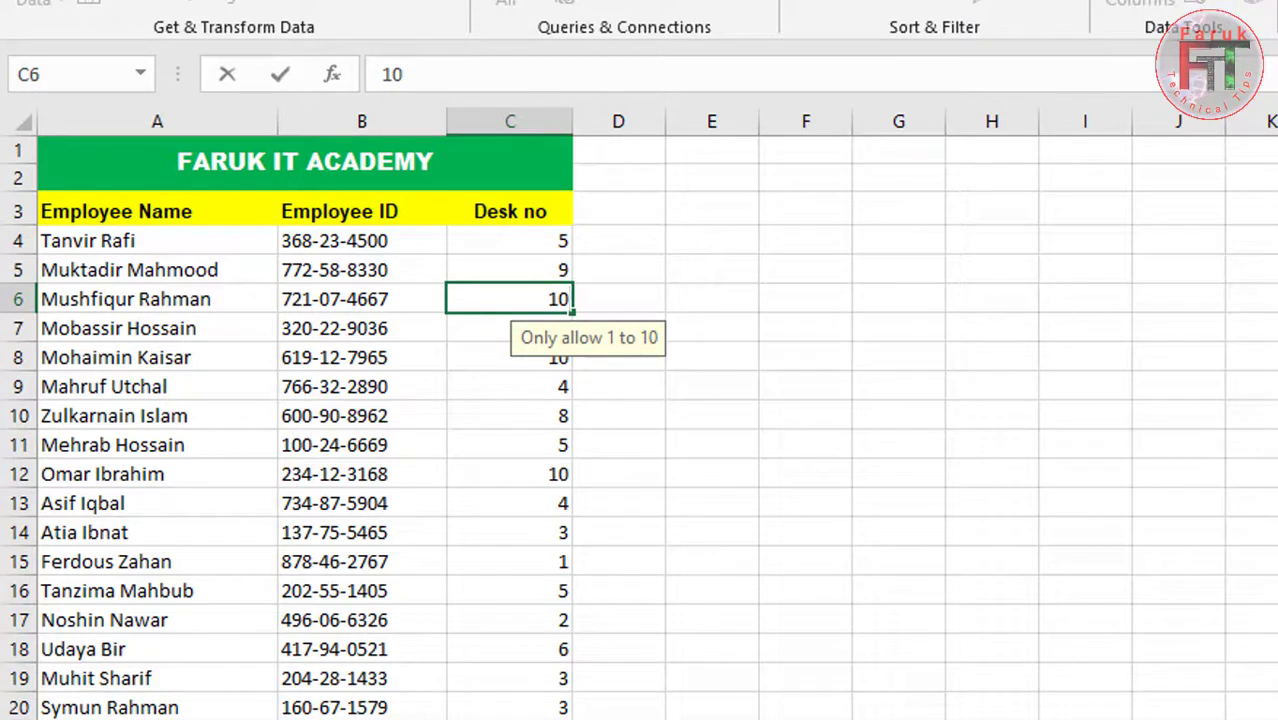
click(508, 646)
Test the desk number rule again by entering 15 in C12, and cancel the entry.
click(513, 478)
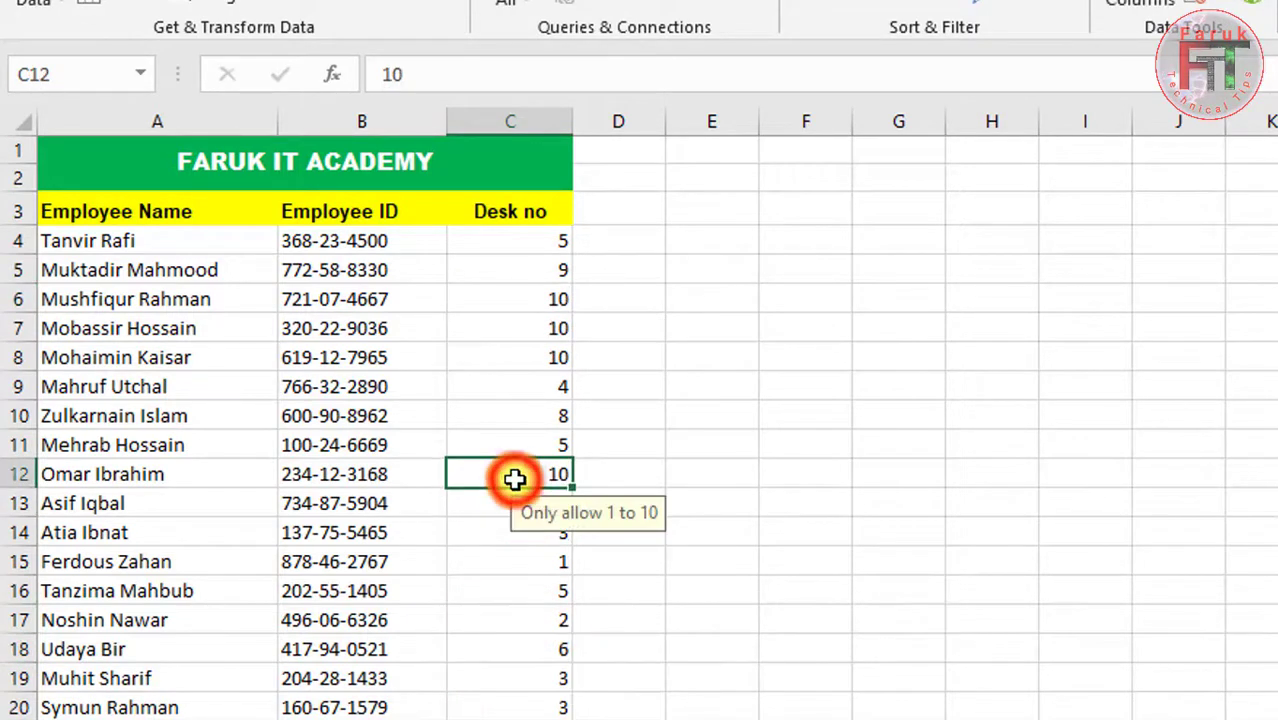
text(15)
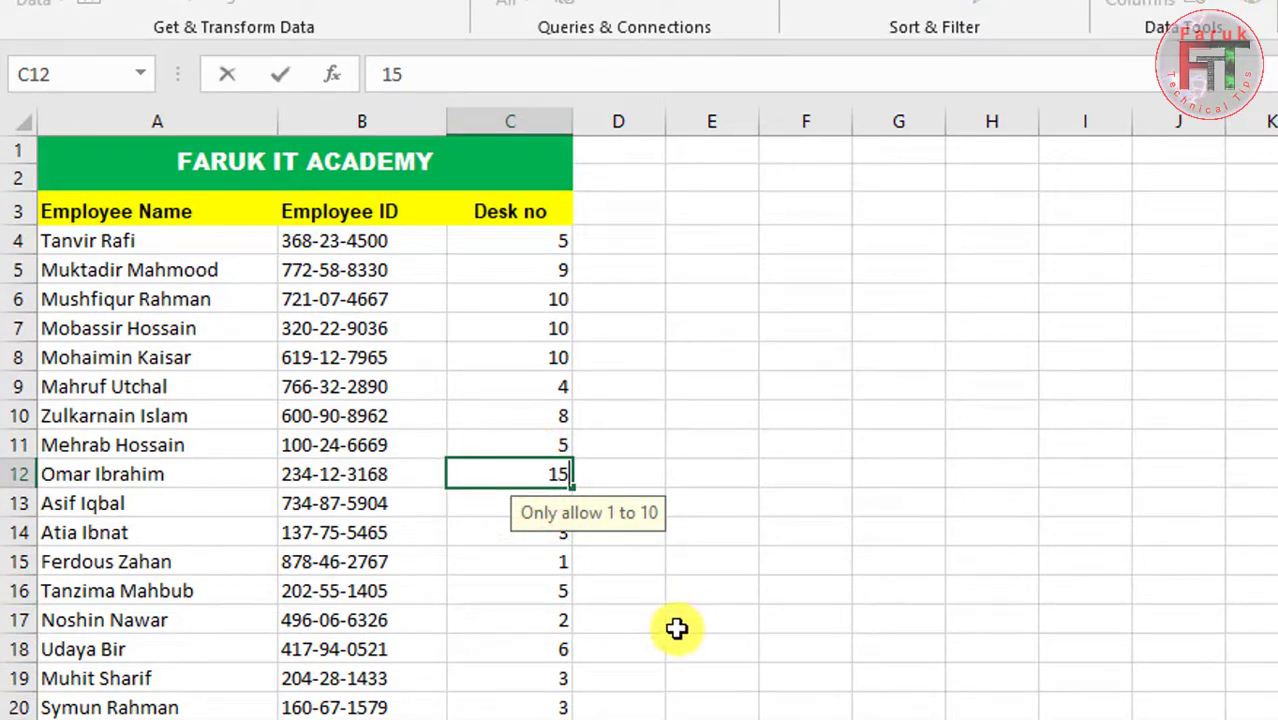
click(677, 628)
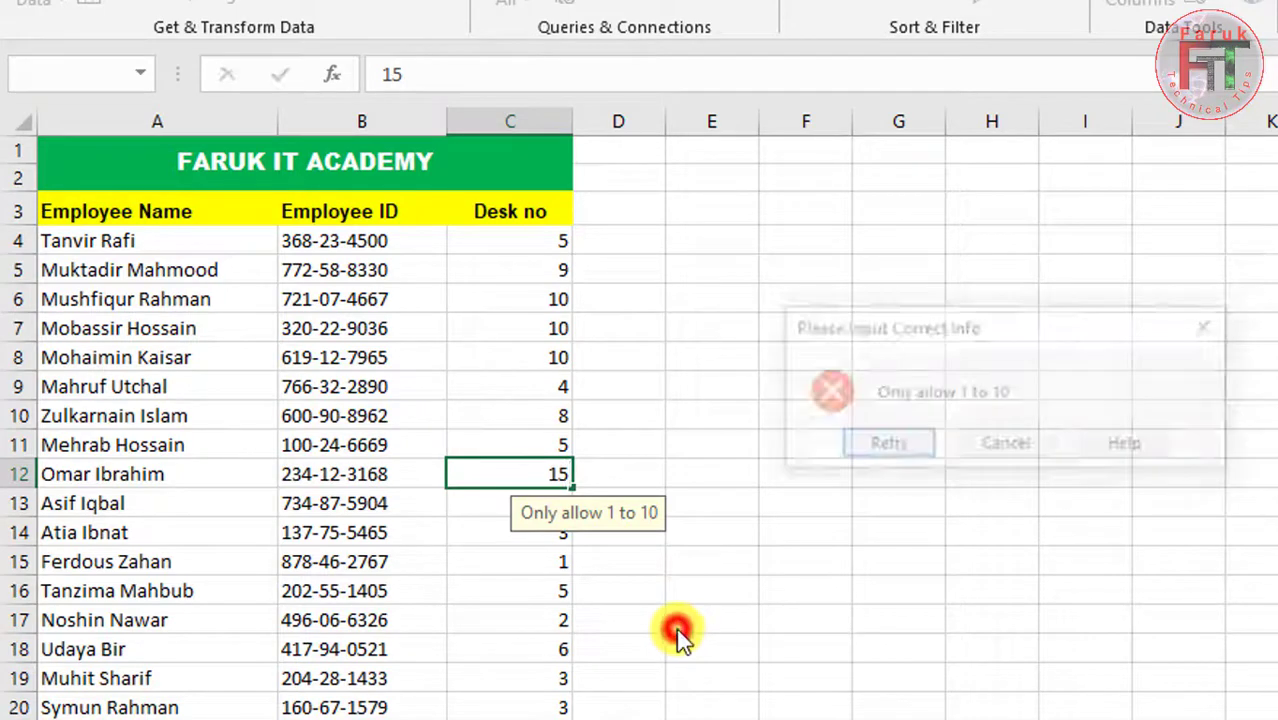
click(1006, 455)
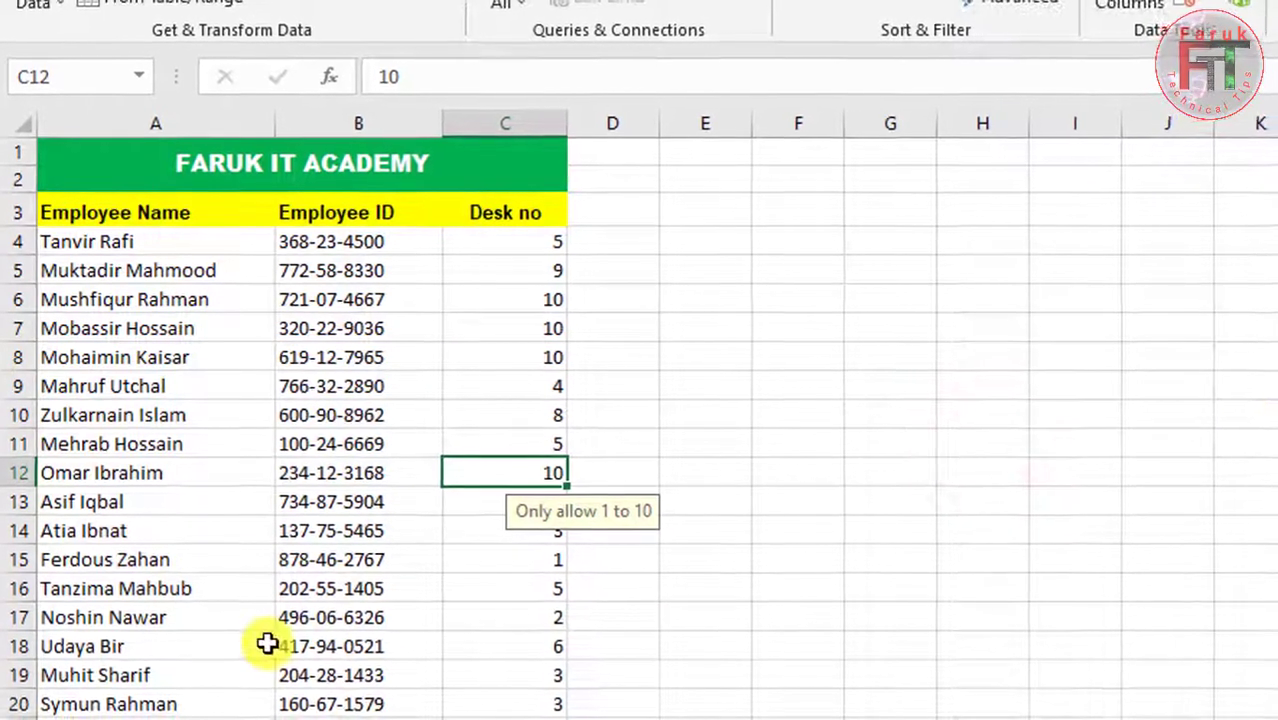